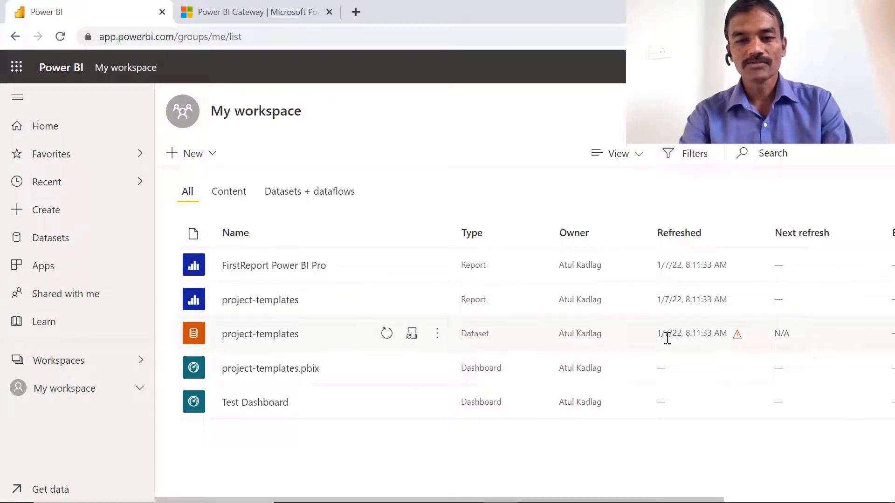
Step: Check the refresh warning on the project-templates dataset and close the message
click(737, 335)
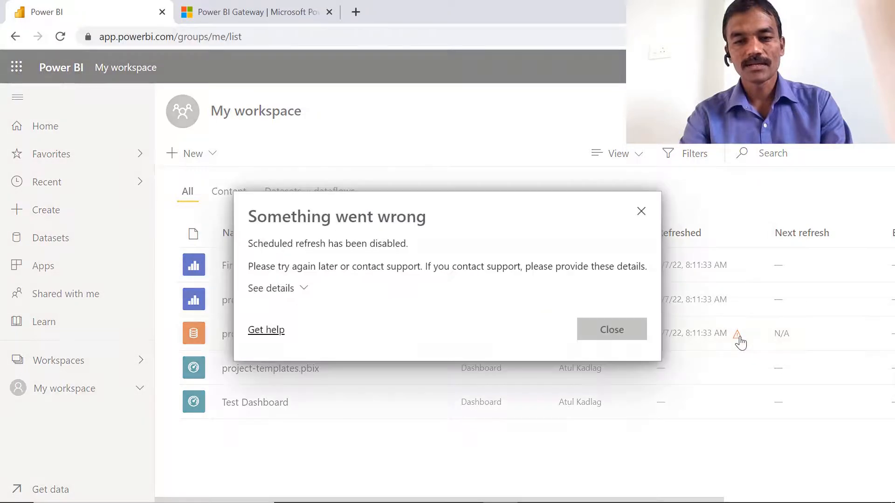
click(641, 214)
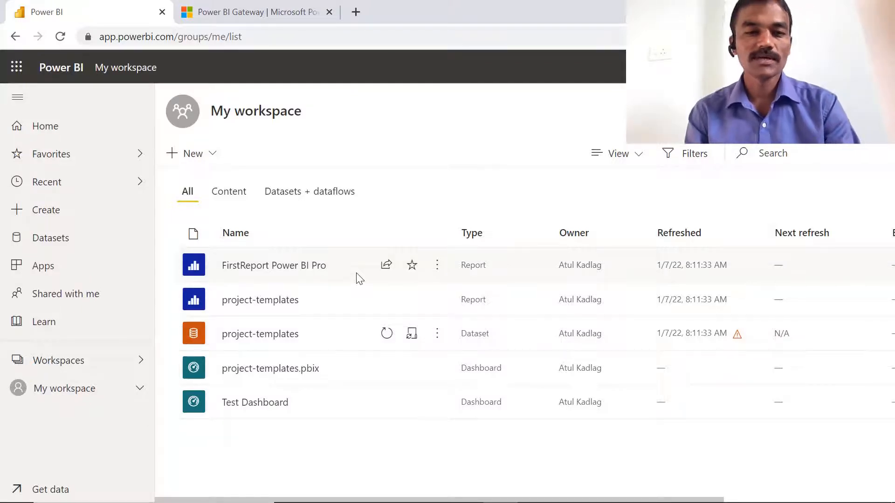
Step: Switch to the Gateways workbook in Excel and review the diagrams on the Gateways, Personal Gateway and Standard Gateway sheets
key(alt+Tab)
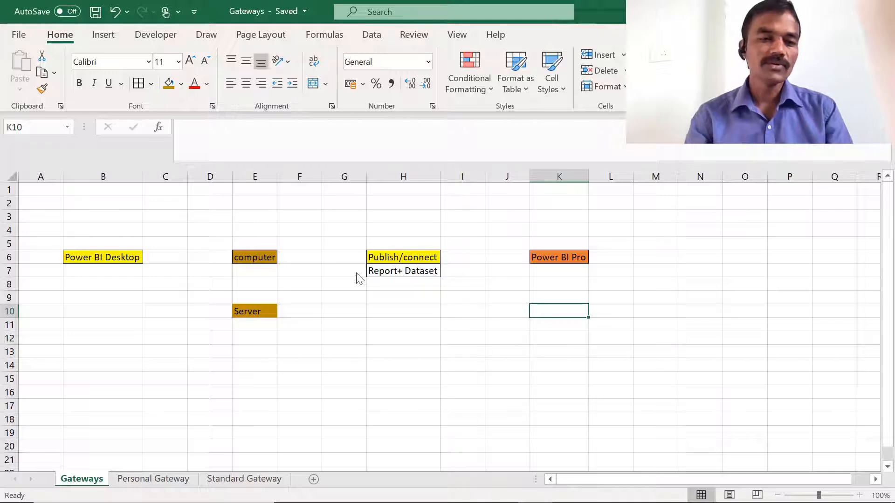
click(81, 259)
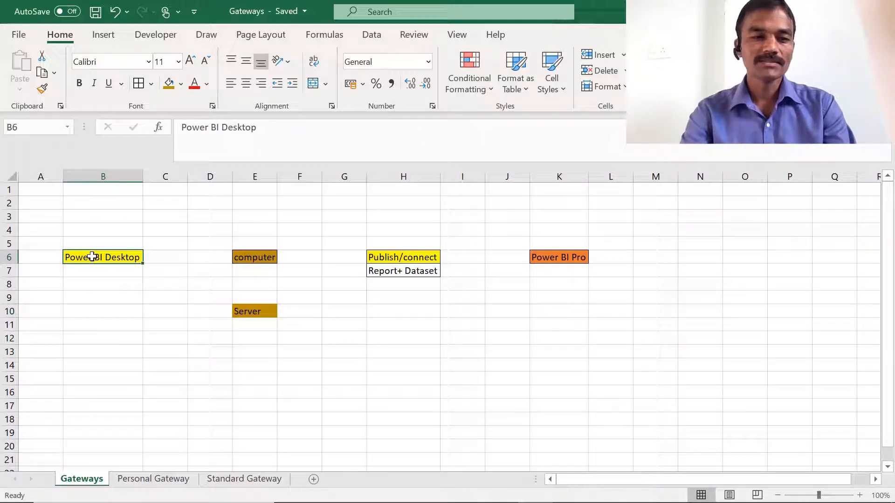
click(256, 254)
click(95, 257)
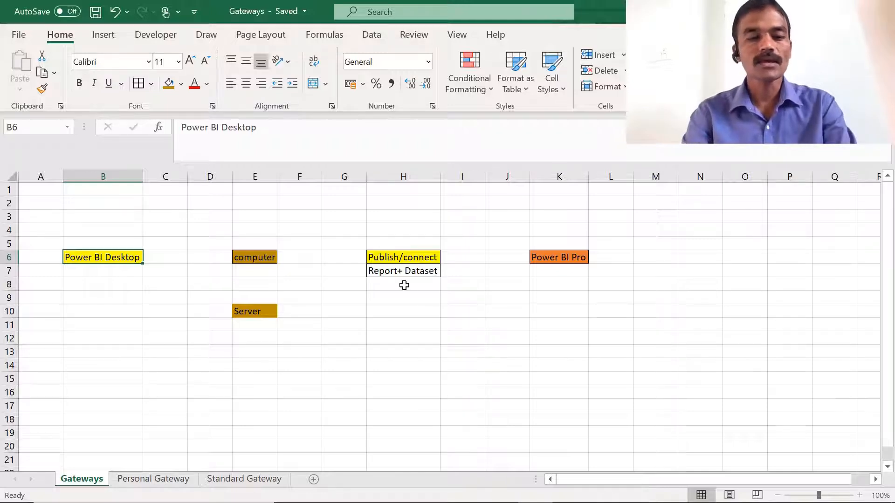
click(154, 479)
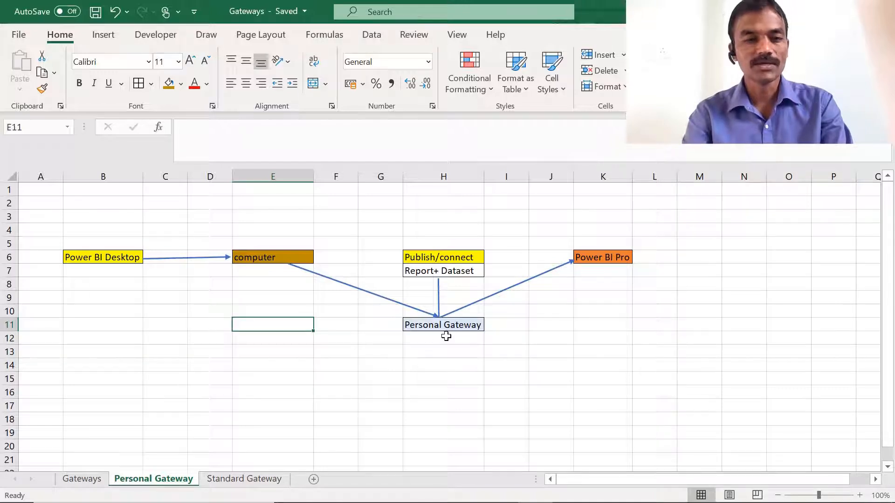
click(239, 480)
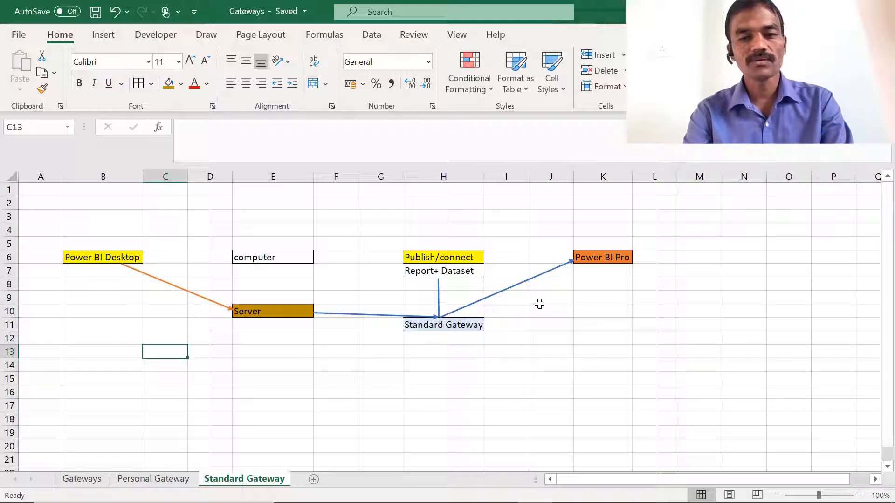
Step: Switch to the browser and view the standard and personal mode downloads on the Power BI Gateway page
key(alt+Tab)
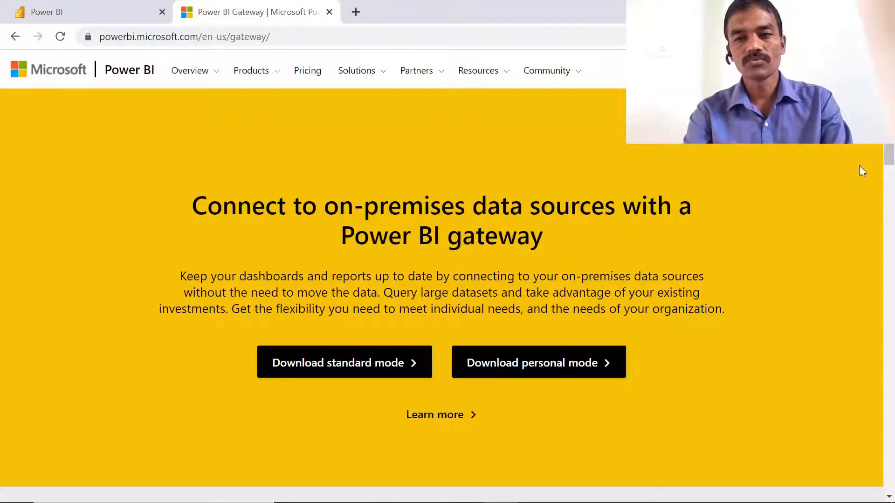
mouse_move(888, 152)
mouse_down()
mouse_move(893, 439)
mouse_move(893, 159)
mouse_up()
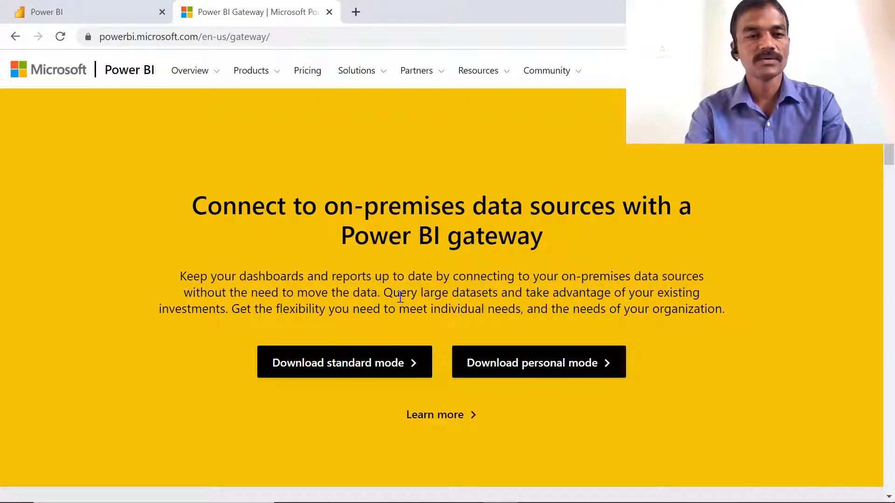
Step: Return to My workspace, read the detailed refresh error of the project-templates dataset, and close the message
click(113, 19)
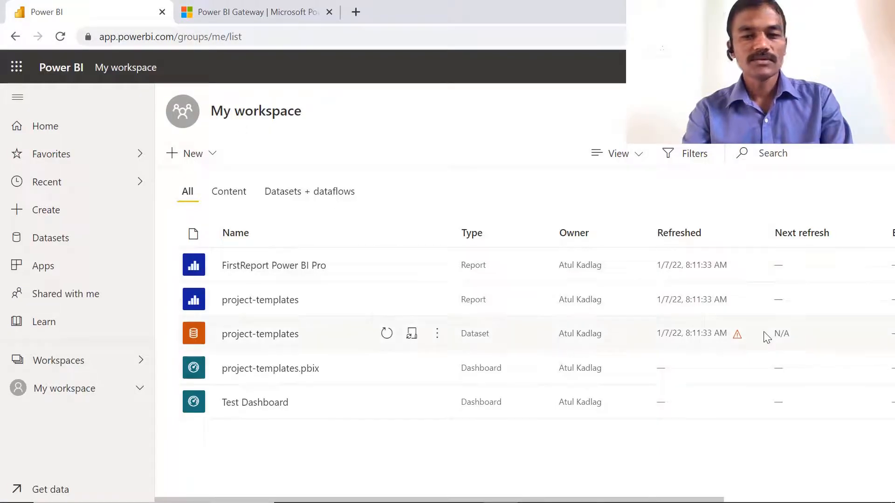
click(738, 338)
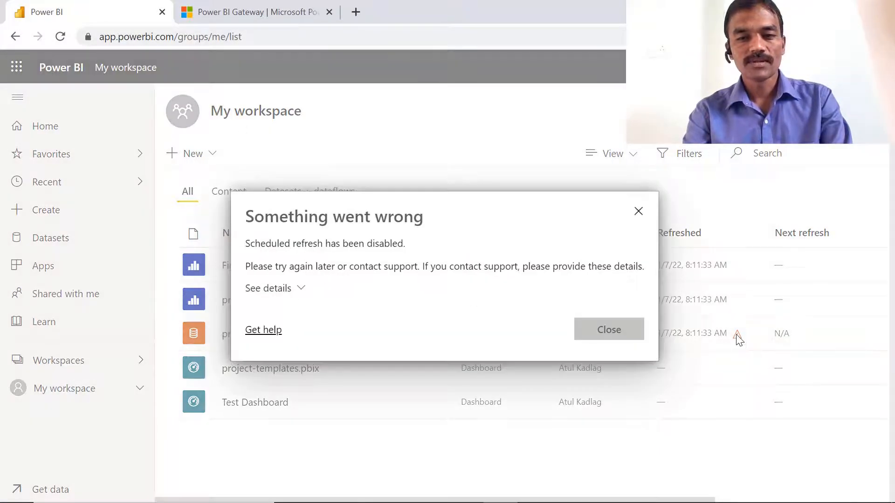
click(292, 290)
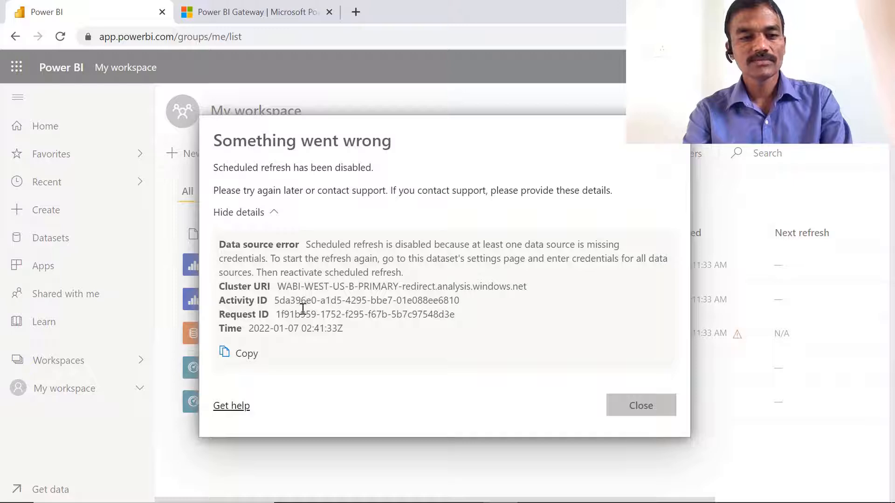
drag(345, 244, 563, 259)
click(561, 253)
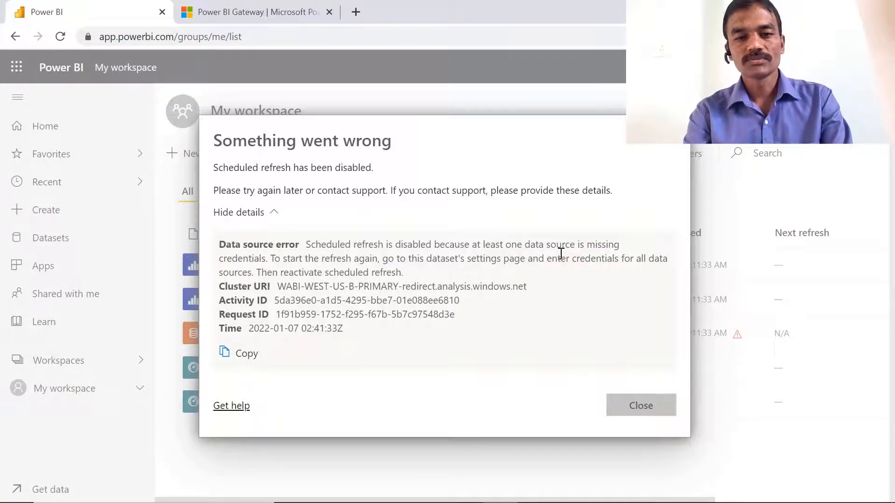
drag(285, 259, 363, 260)
click(363, 261)
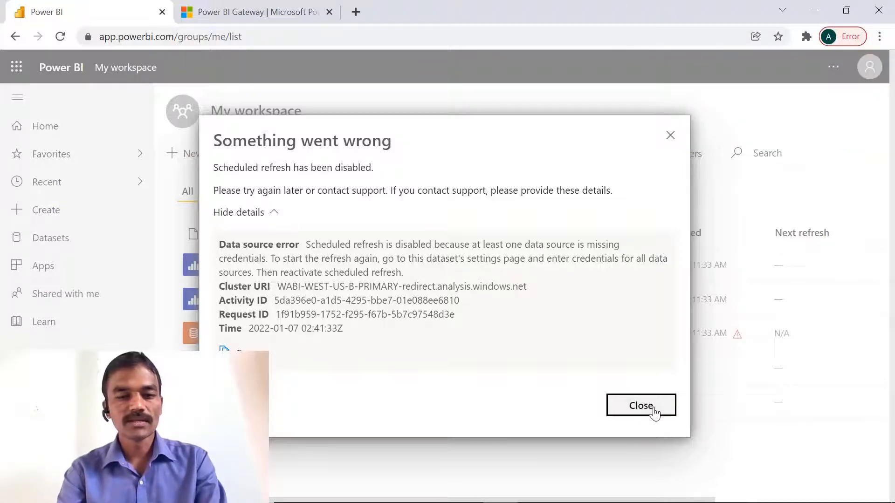
click(641, 406)
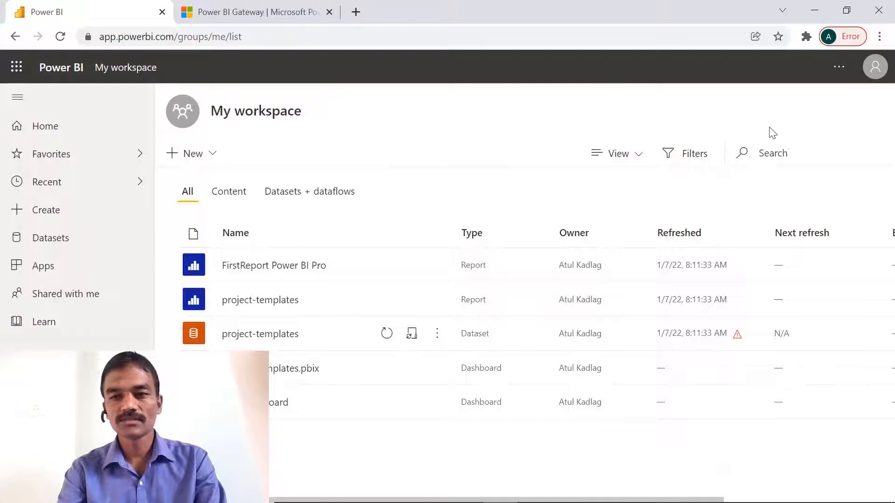
Step: Open the gateway management page to check for existing data gateways
click(839, 68)
mouse_move(826, 116)
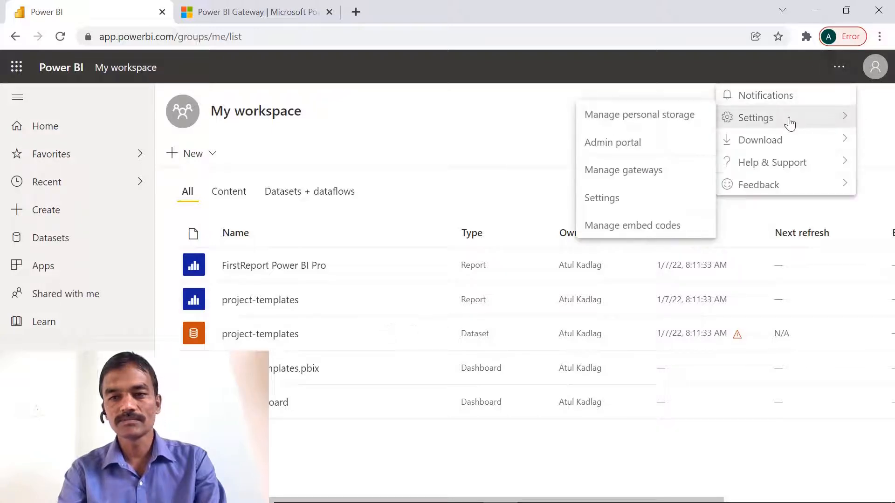
click(618, 174)
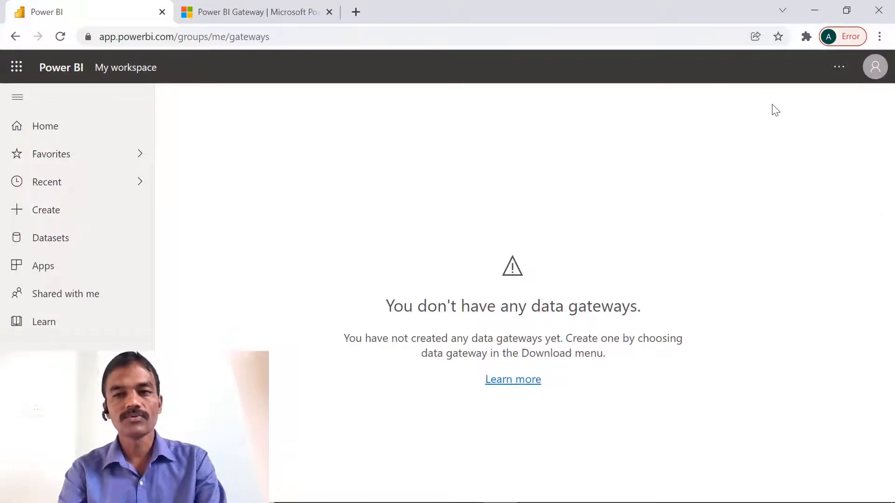
Step: Open the project-templates dataset settings and expand the gateway connection section to reach the personal gateway installation option
click(847, 76)
mouse_move(795, 124)
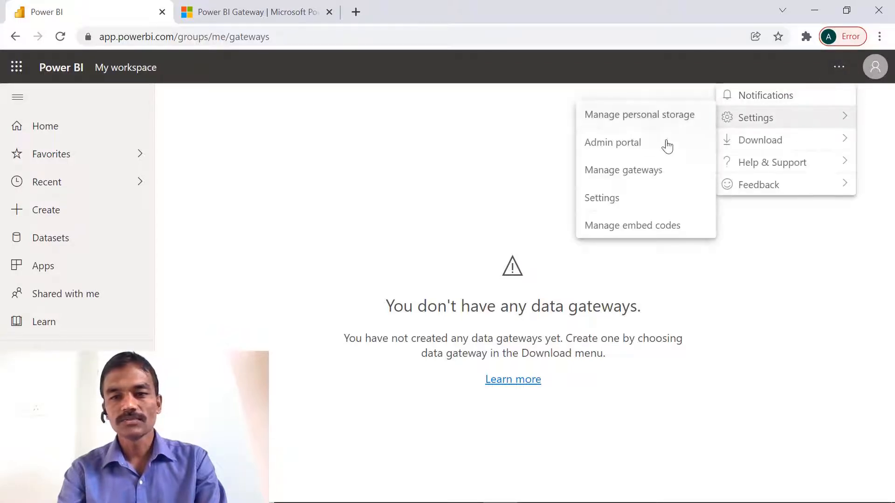
click(630, 199)
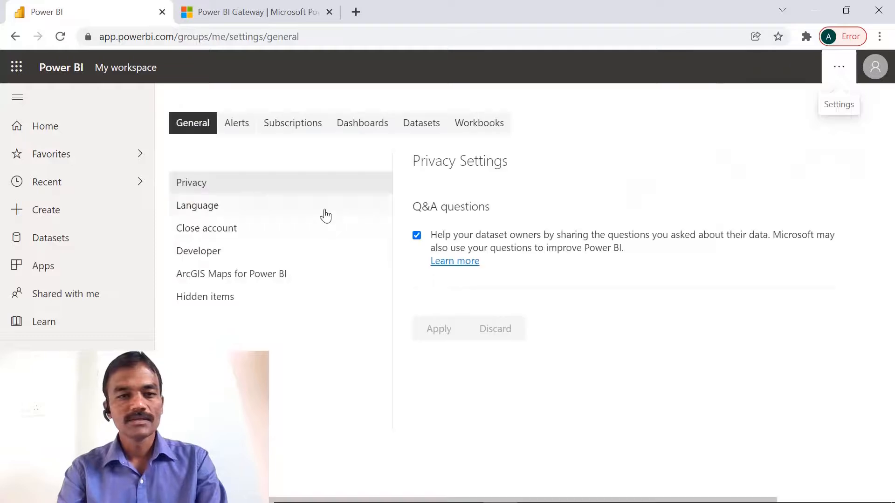
click(418, 134)
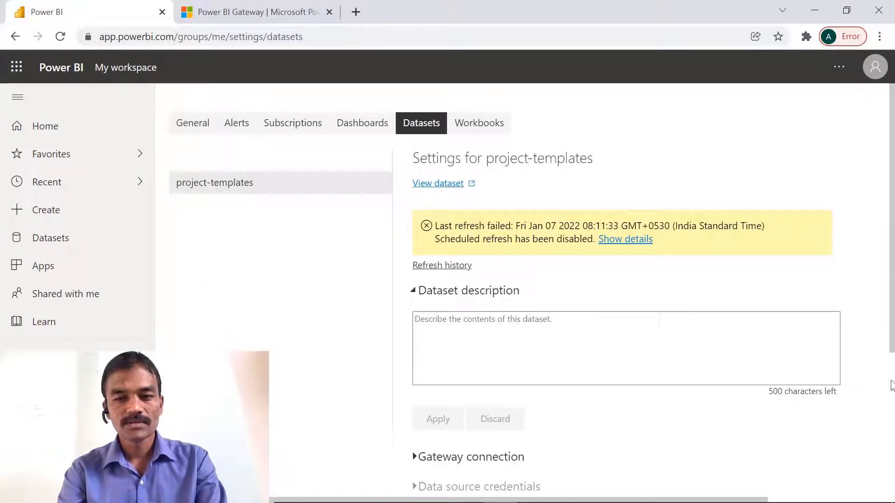
scroll(891, 386, down, 5)
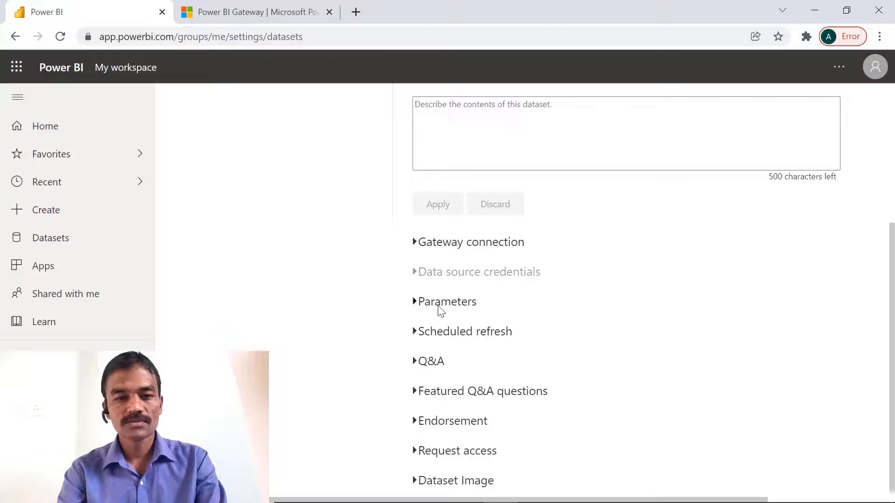
click(413, 243)
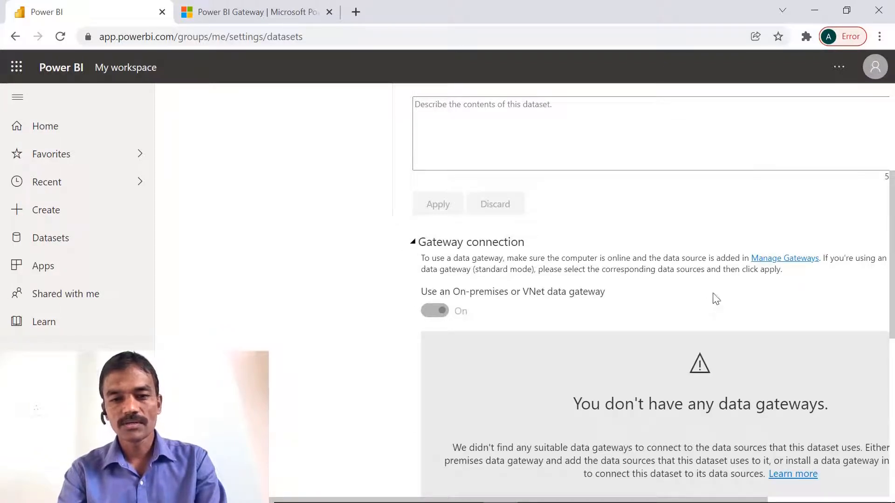
scroll(893, 329, down, 2)
drag(893, 330, 893, 368)
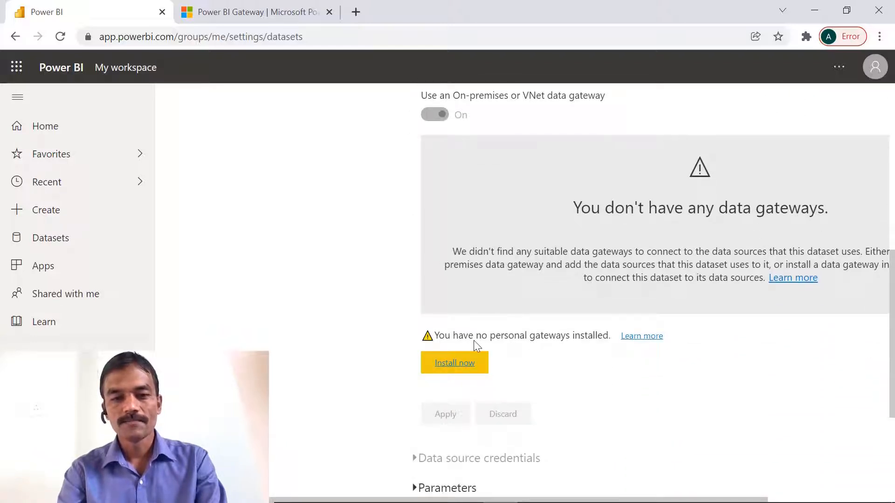
drag(459, 344, 561, 343)
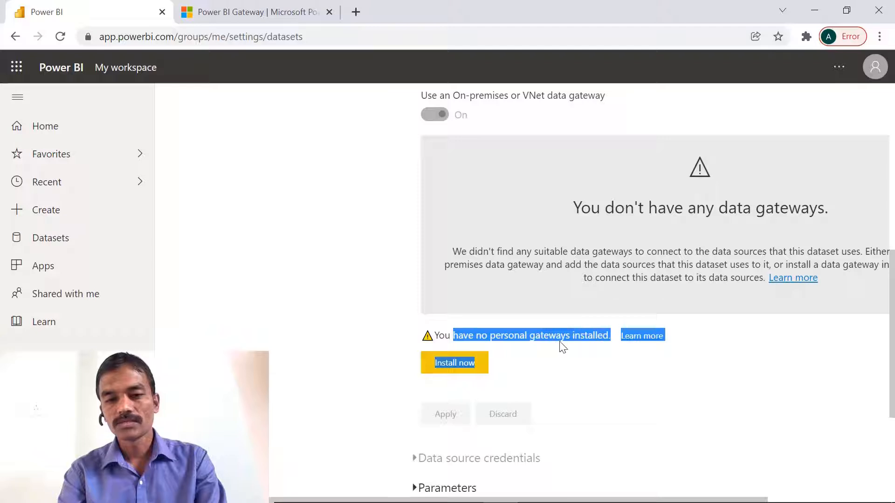
click(570, 347)
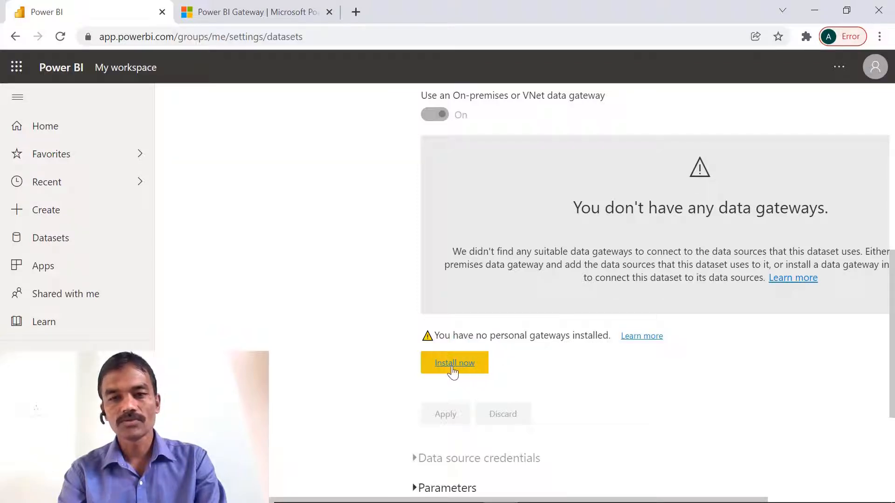
click(845, 71)
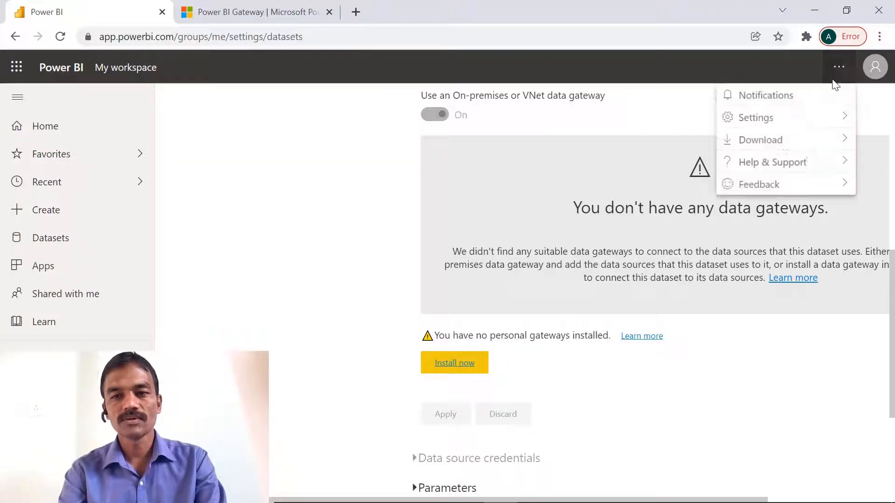
mouse_move(784, 138)
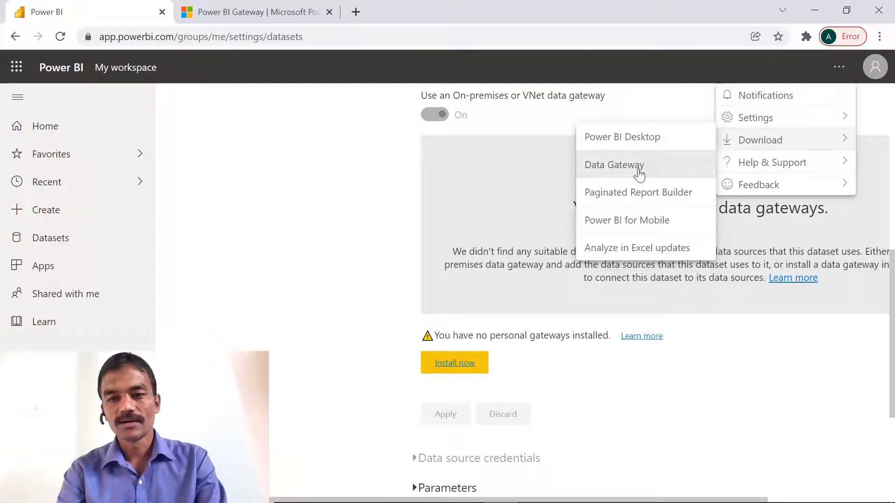
click(625, 381)
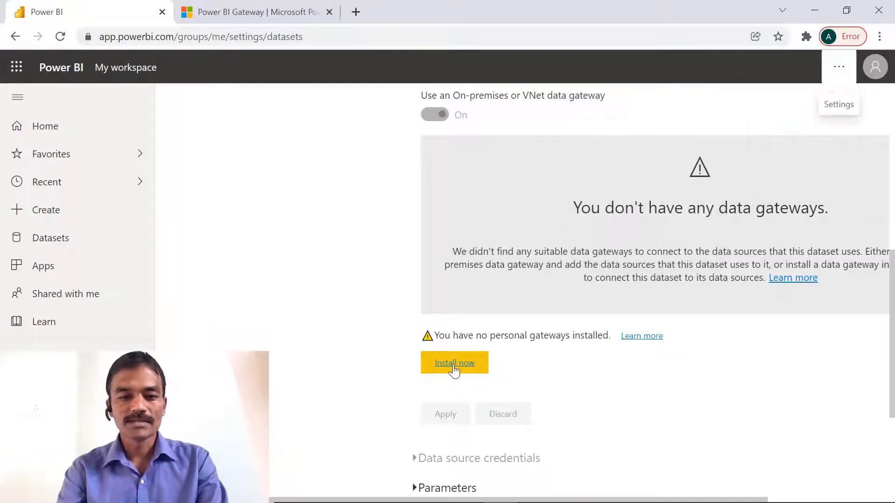
Step: Download the personal gateway from the gateway connection settings and launch the On-premises data gateway (personal mode) installer from the Desktop folder
click(453, 368)
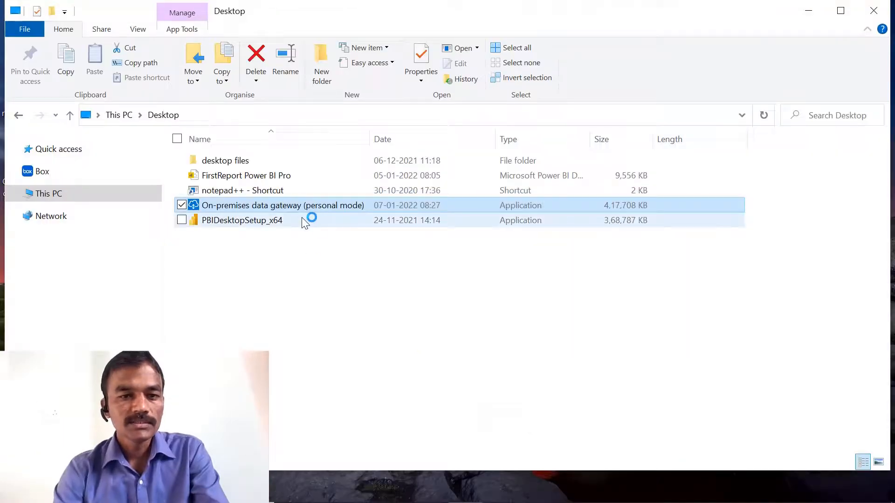
double_click(339, 207)
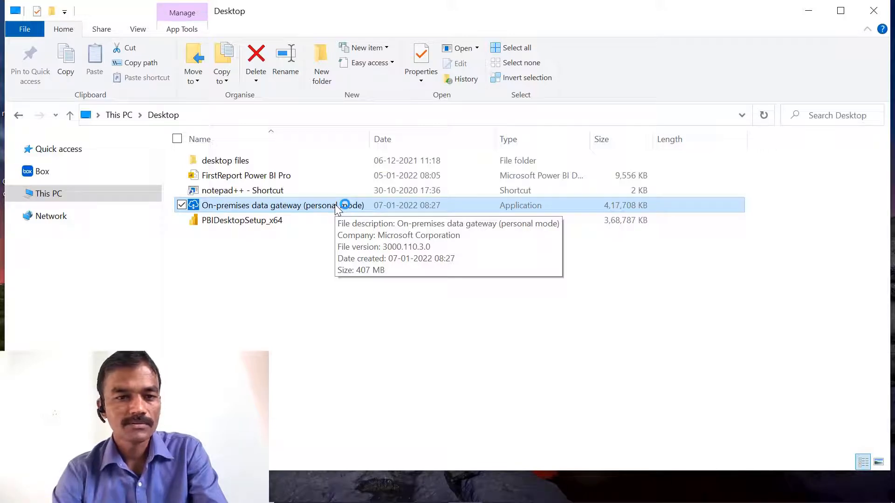
Step: Review the default installation path, accept the terms of use and privacy statement, and install the gateway
drag(296, 236, 546, 233)
click(548, 234)
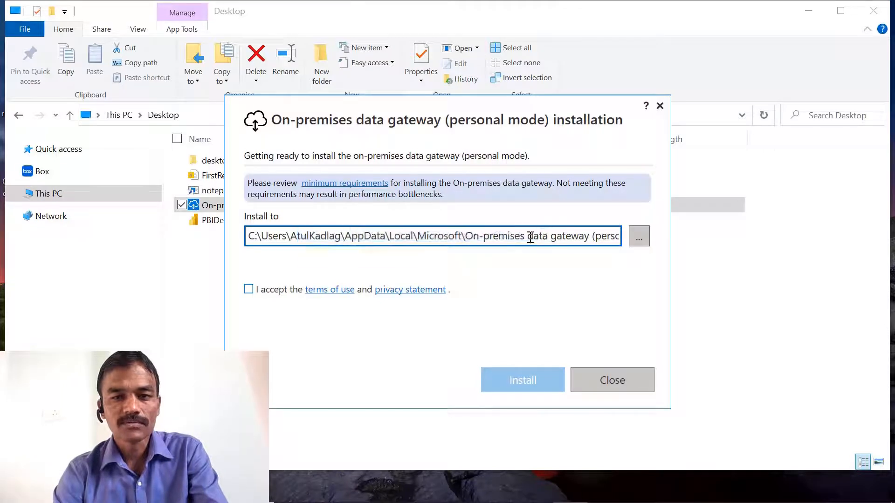
key(End)
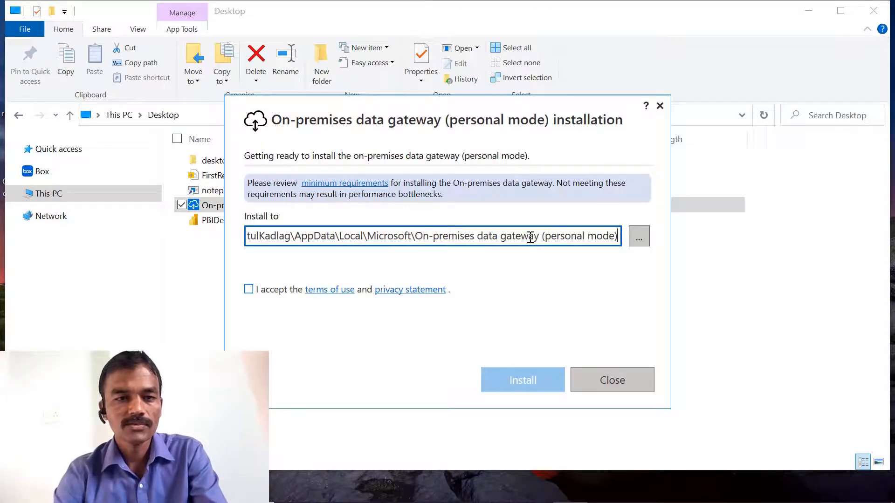
key(Home)
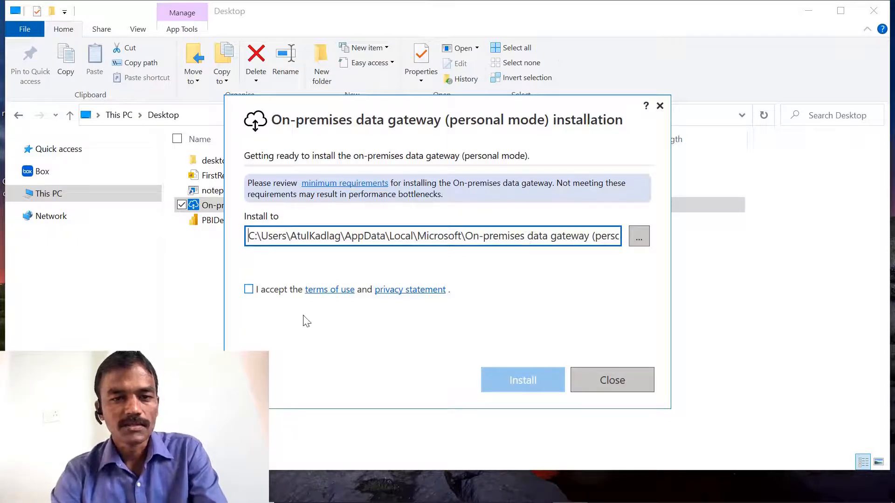
click(249, 290)
click(511, 381)
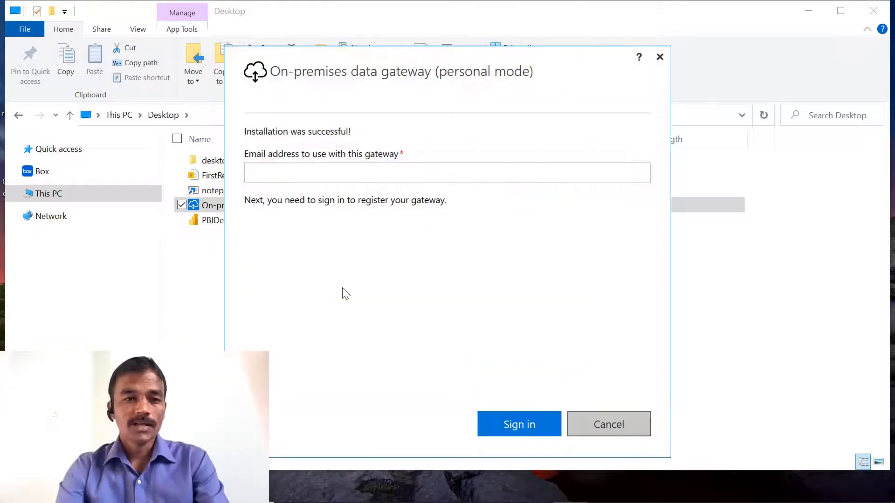
Step: Enter the account e-mail address for the gateway and sign in with the existing Microsoft account to register it
click(357, 182)
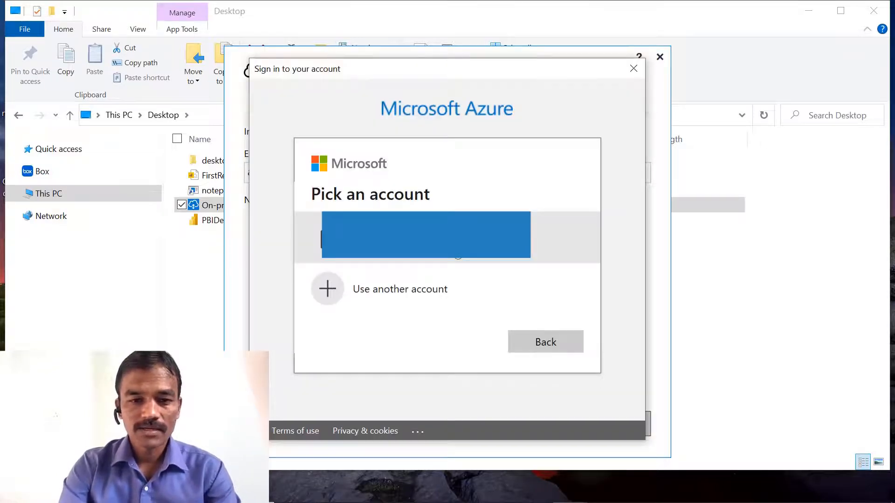
click(458, 256)
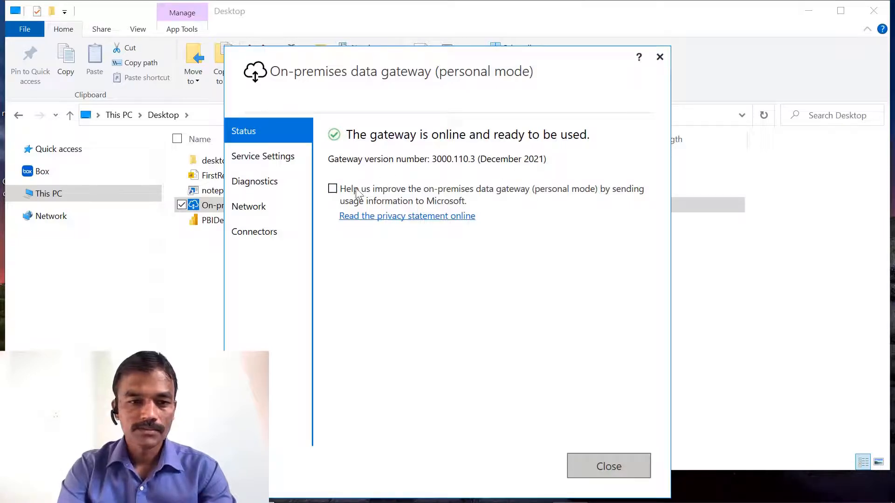
Step: Review the gateway's service settings, diagnostics, network and connectors pages, and close the gateway configuration window
click(264, 159)
click(260, 185)
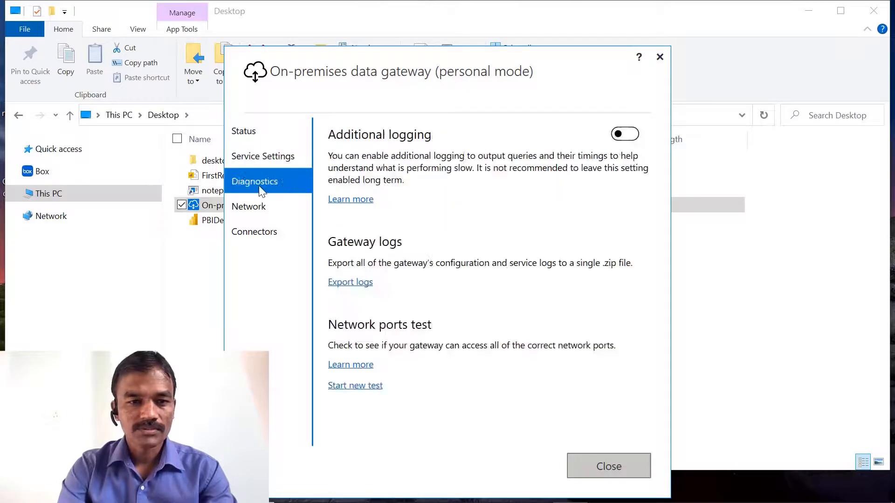
click(257, 207)
click(255, 233)
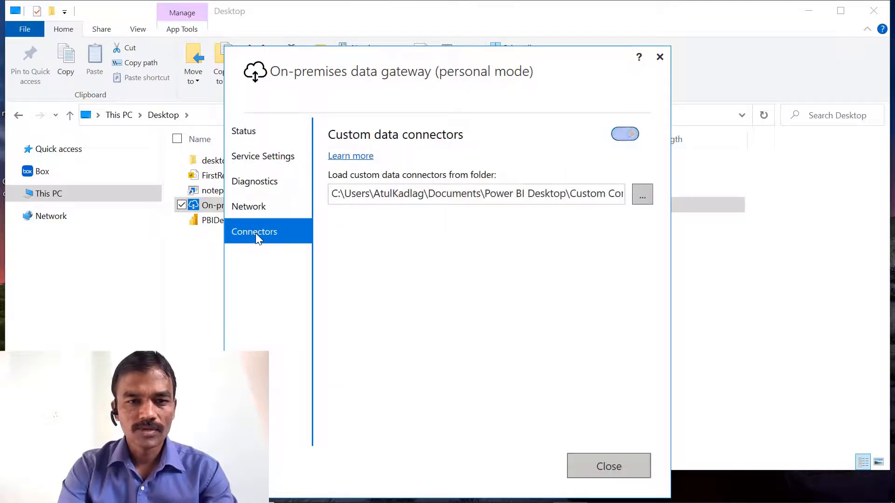
click(258, 205)
click(254, 185)
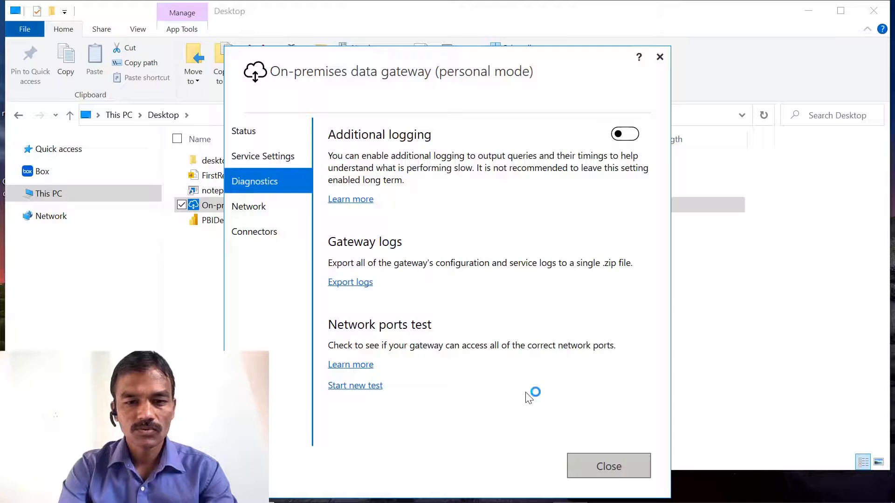
click(614, 471)
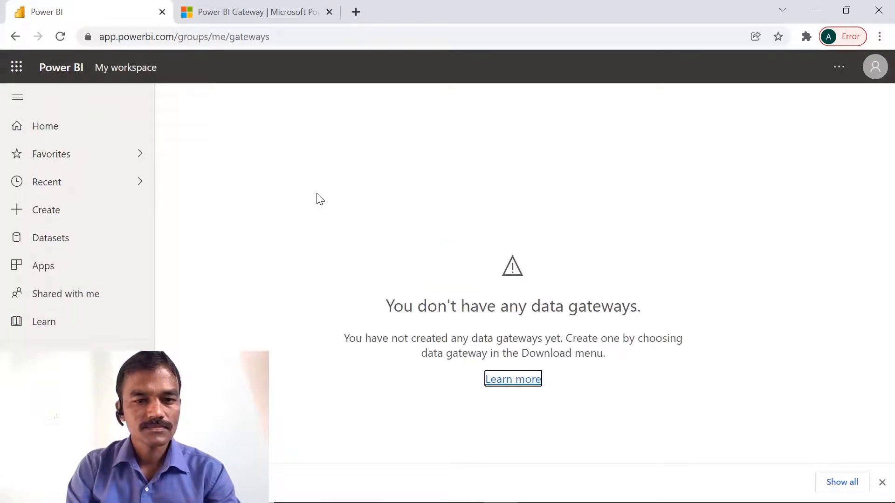
Step: Switch to Power BI in the browser and open the settings for the project-templates dataset
click(839, 67)
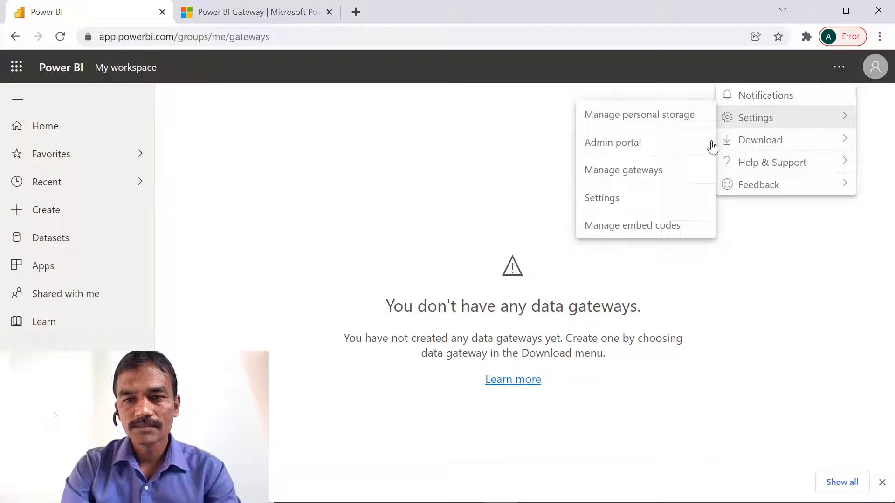
mouse_move(720, 142)
mouse_move(743, 120)
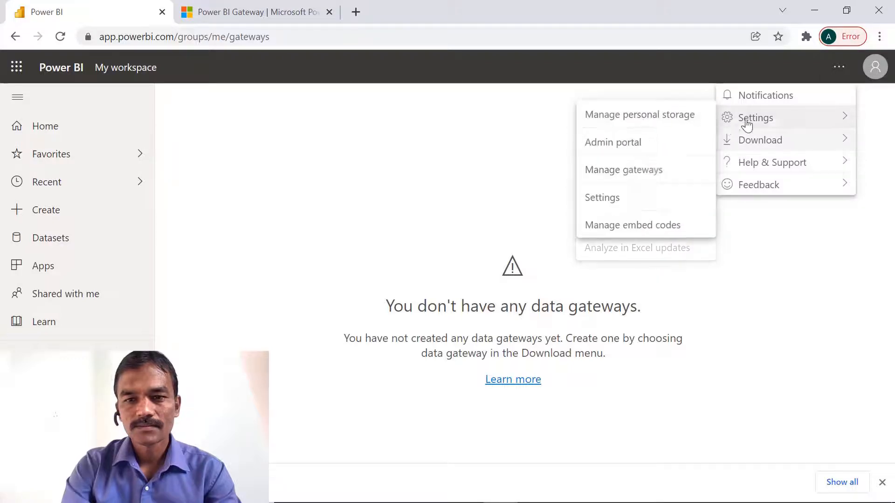
click(644, 205)
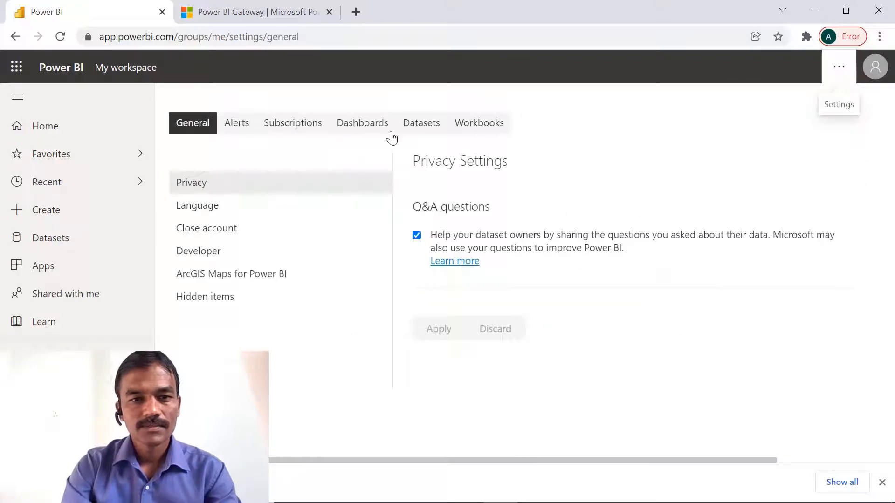
click(413, 138)
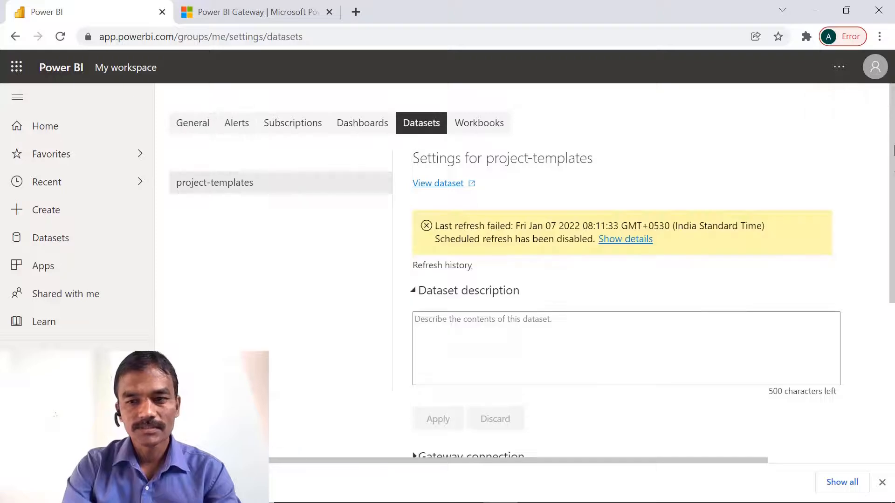
Step: Sign in to the three Datapopulation CSV sources and testcodes-country-region.txt using WindowsWithoutImpersonation authentication, and dismiss the notifications
drag(891, 164, 892, 322)
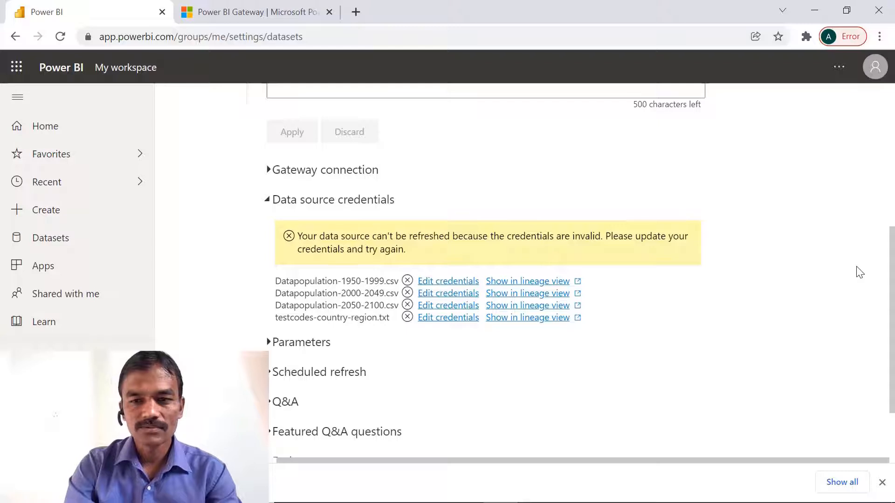
drag(891, 293, 839, 277)
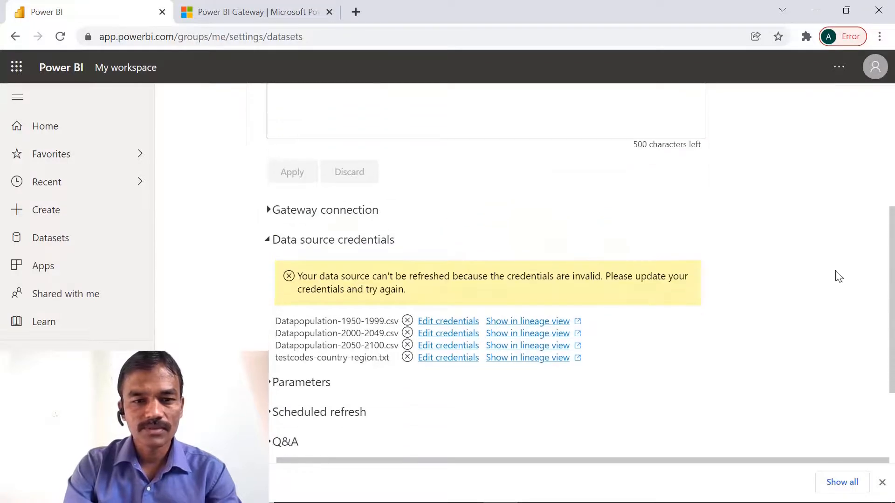
click(467, 322)
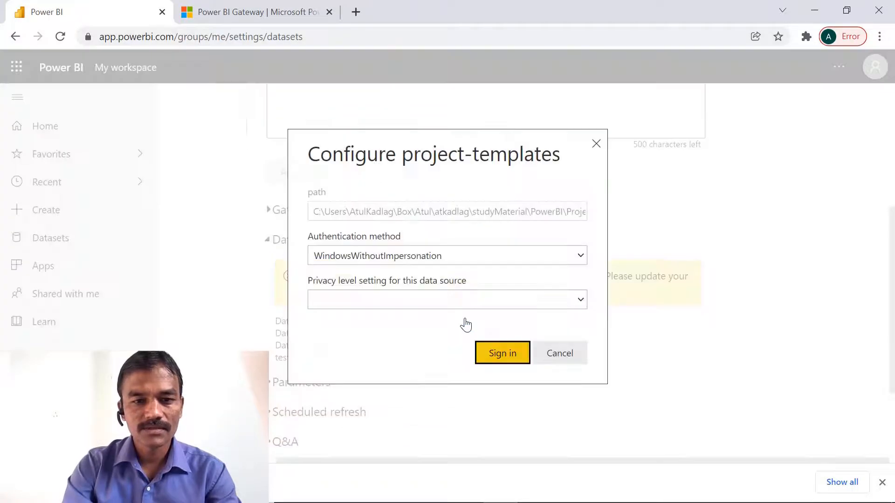
click(508, 357)
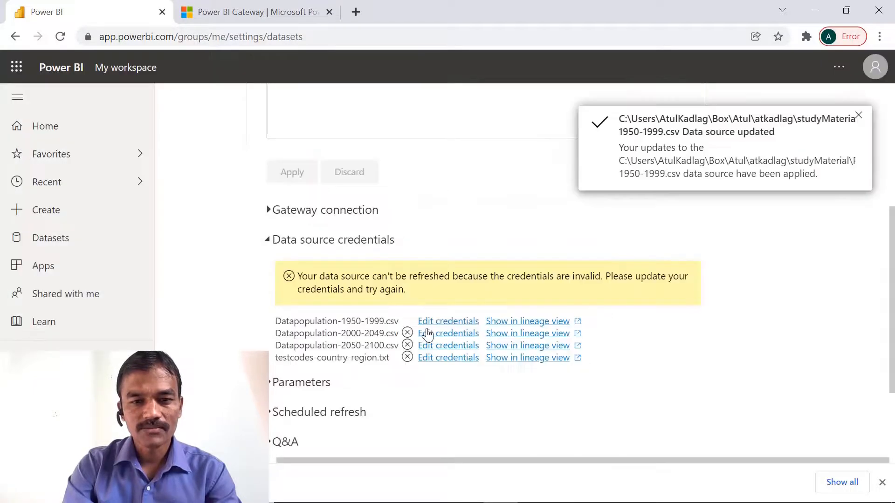
click(447, 335)
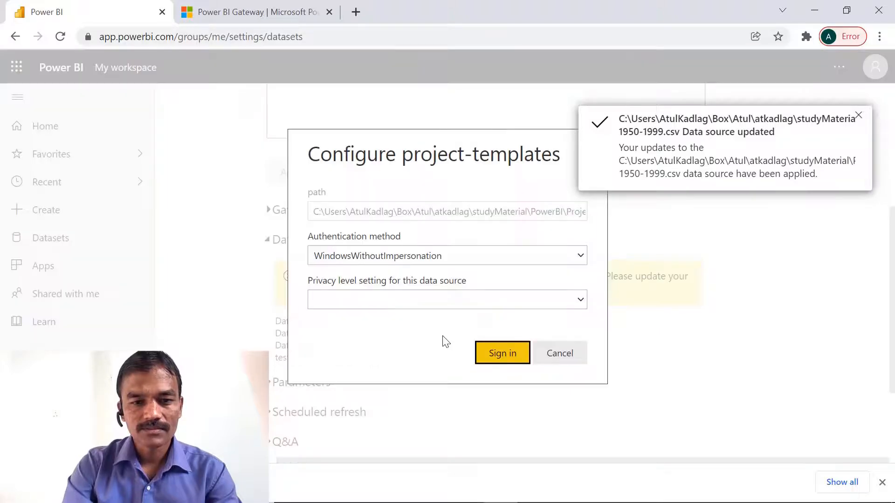
click(505, 355)
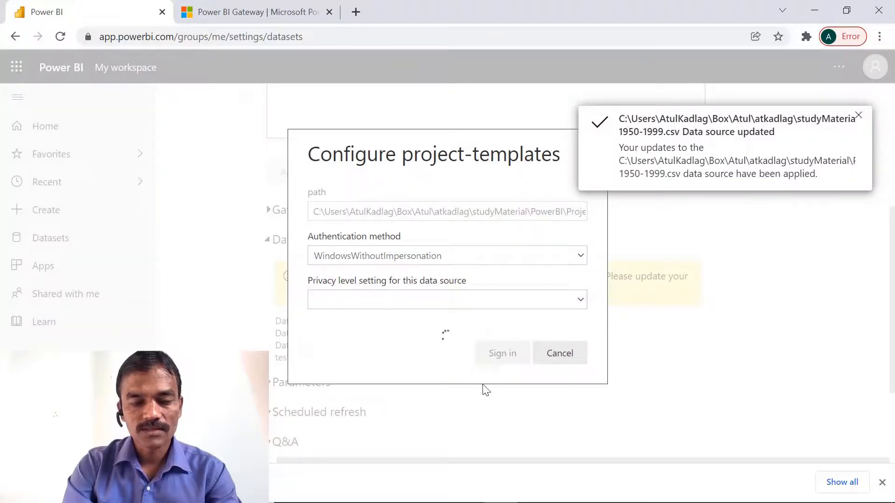
click(450, 358)
click(499, 356)
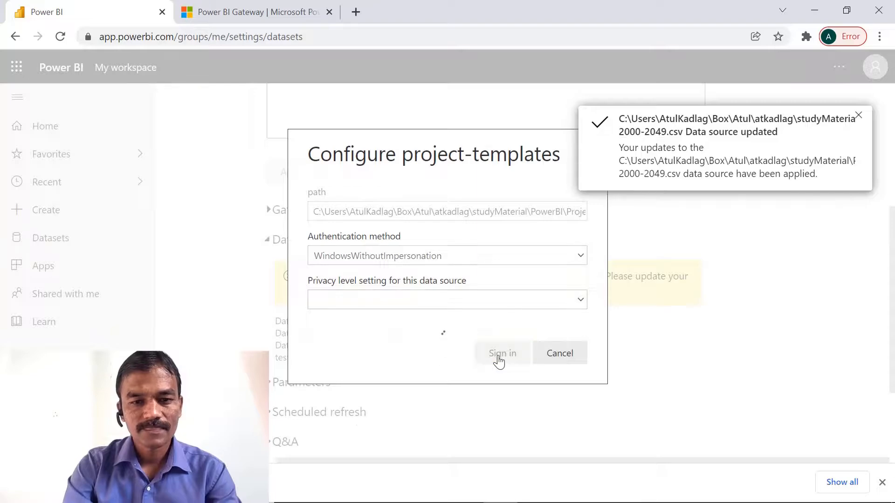
scroll(891, 289, up, 3)
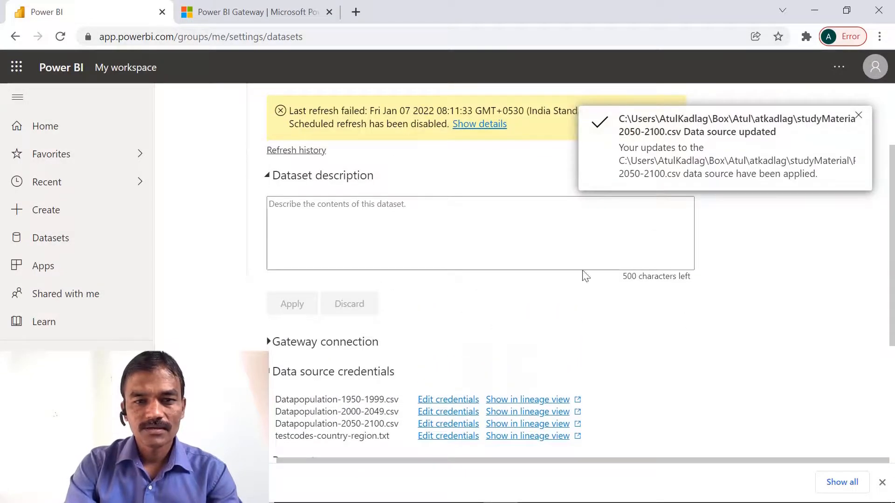
click(859, 116)
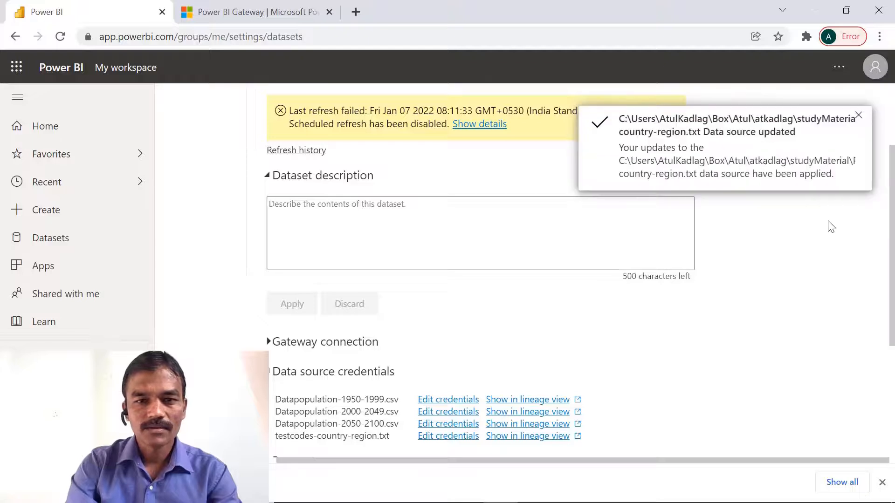
click(858, 116)
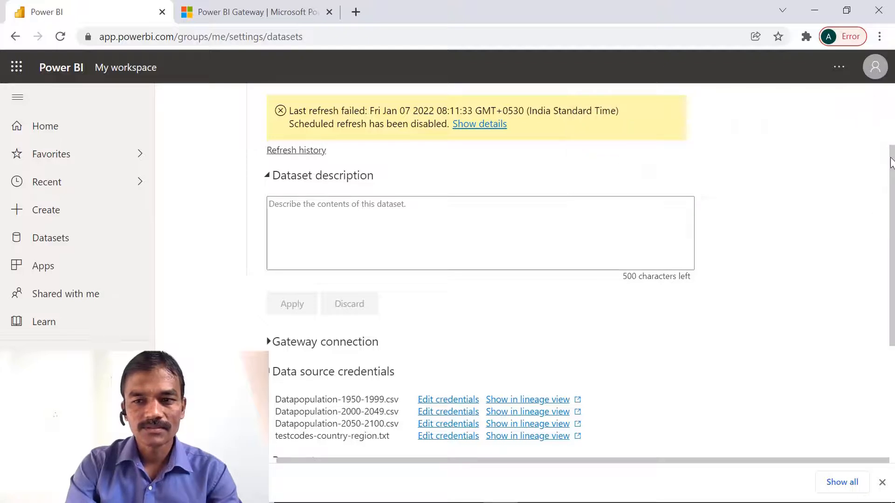
Step: Expand the dataset's gateway connection section and check the status of the personal gateway
scroll(893, 152, up, 2)
scroll(299, 350, down, 2)
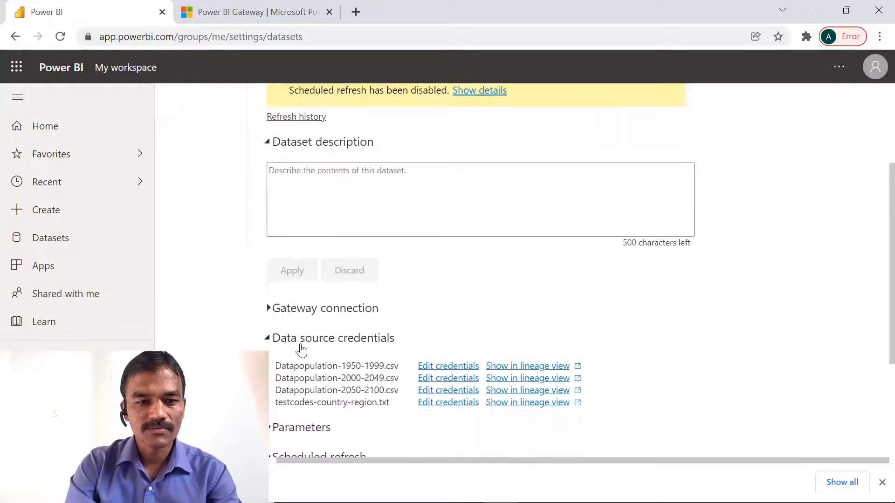
click(274, 309)
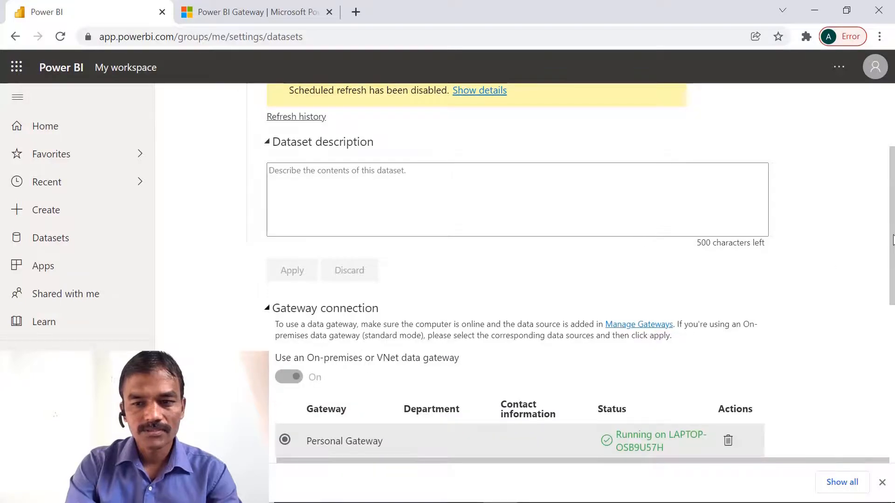
scroll(893, 240, down, 5)
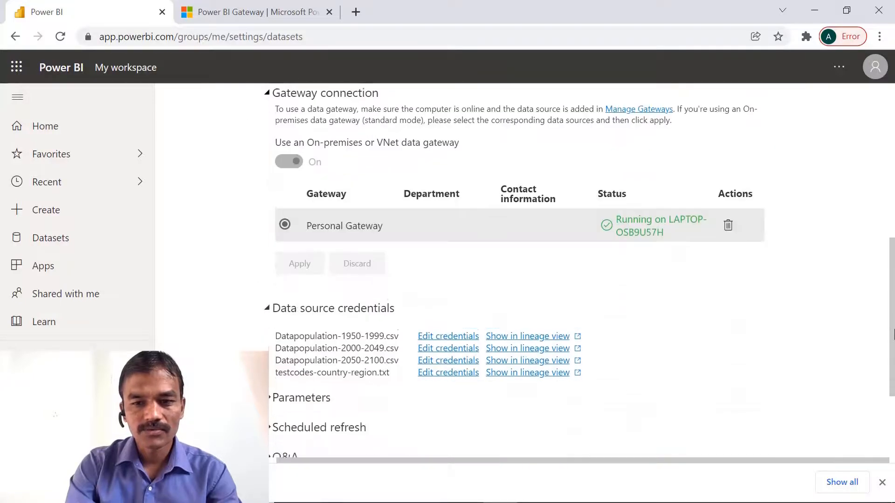
click(684, 222)
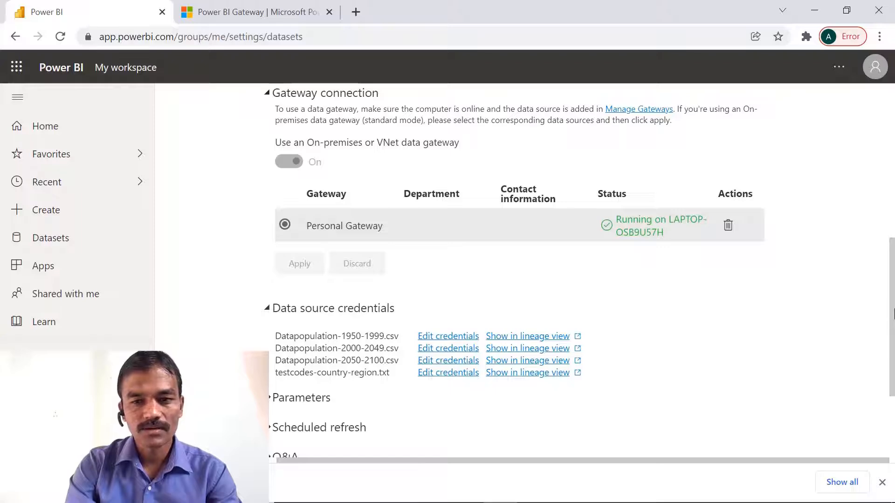
drag(893, 313, 885, 259)
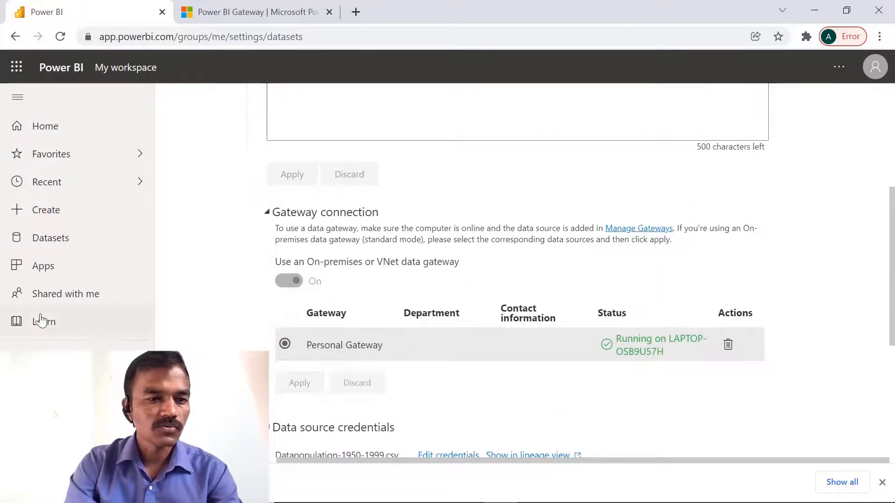
Step: Open My workspace and run an immediate refresh of the project-templates dataset
click(51, 387)
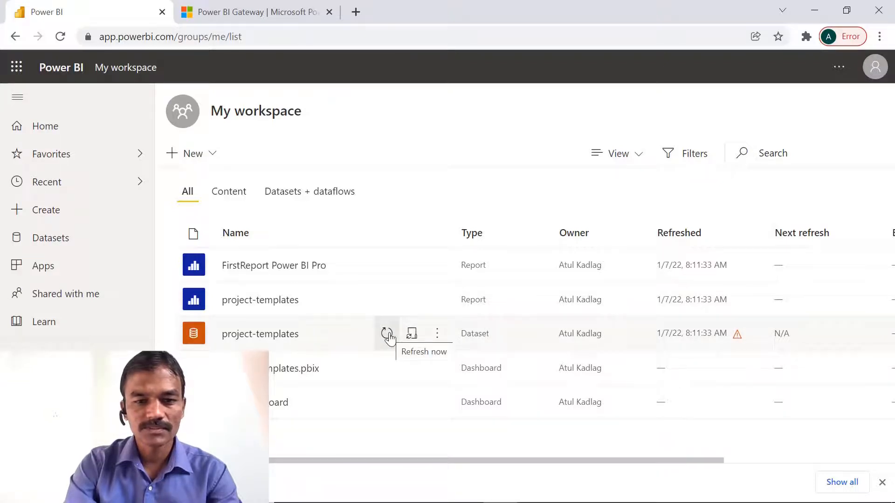
click(387, 333)
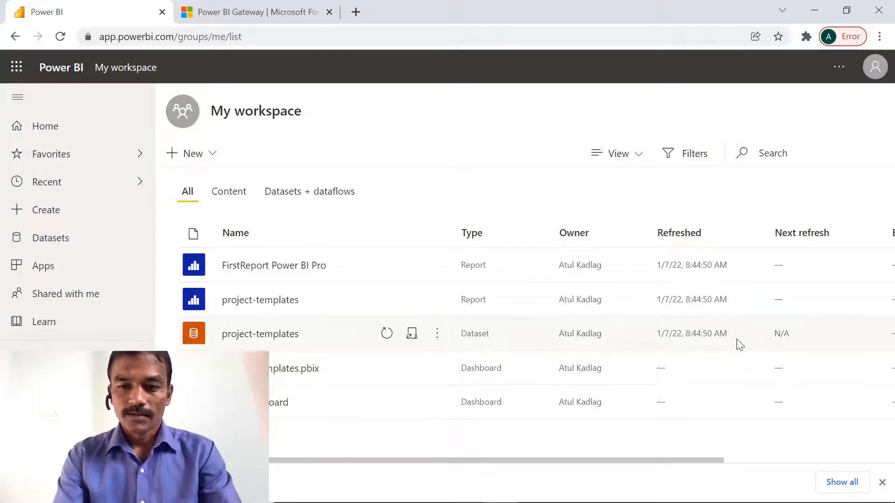
Step: Open the project-templates dataset's scheduled refresh settings and turn on keeping the data up to date
click(413, 336)
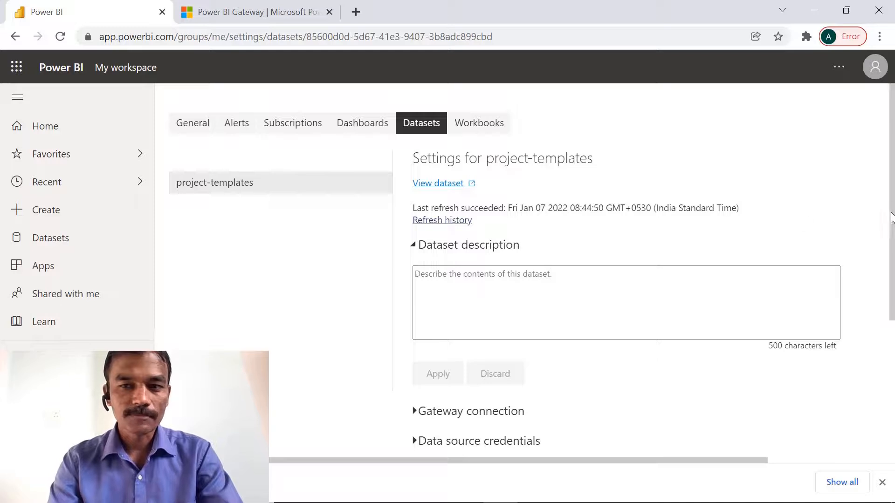
drag(891, 217, 893, 438)
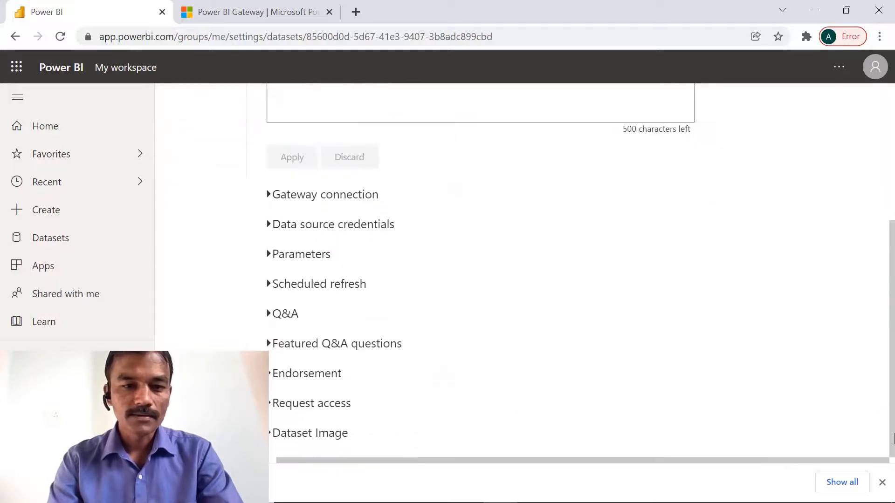
click(271, 287)
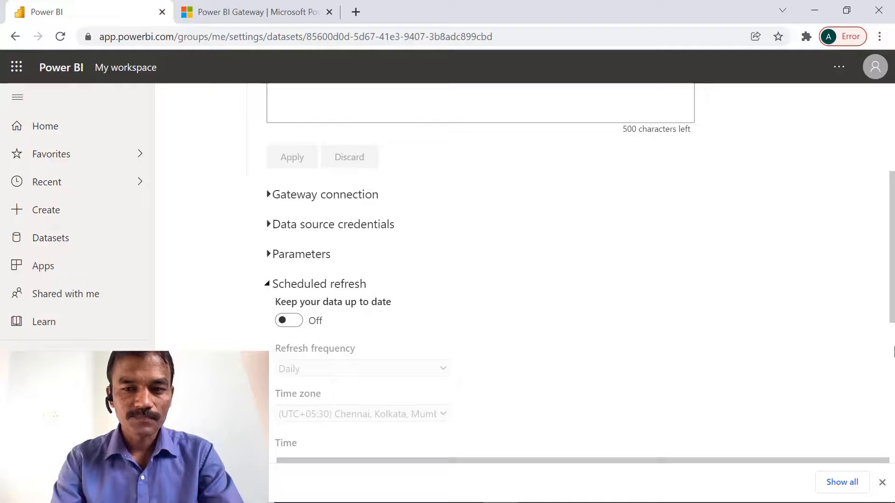
scroll(333, 181, down, 3)
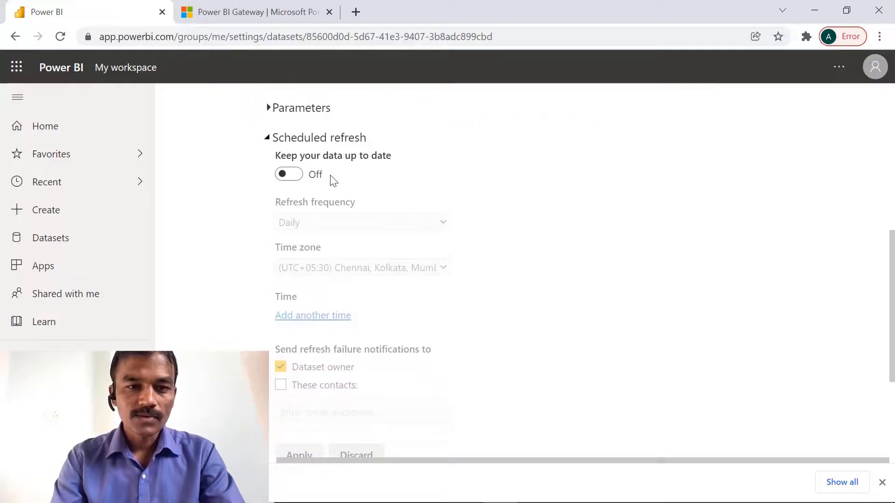
click(294, 178)
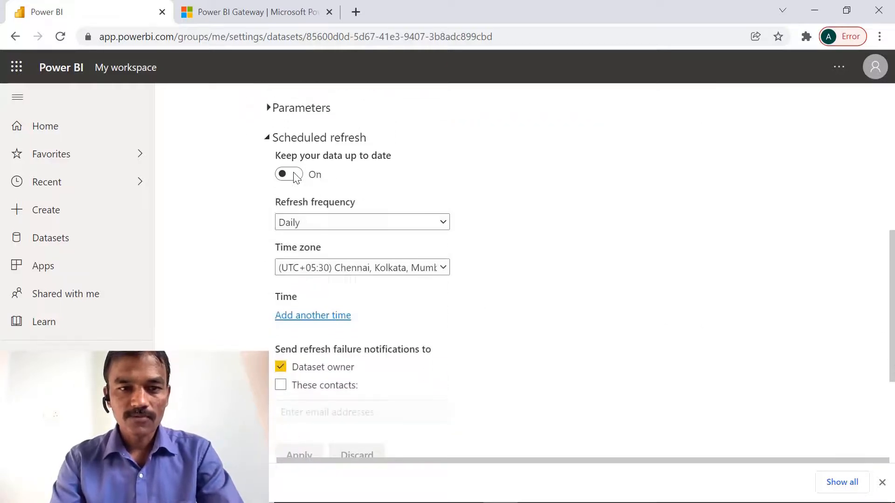
Step: Choose Daily as the refresh frequency and leave the time zone at (UTC+05:30) Chennai, Kolkata
click(441, 223)
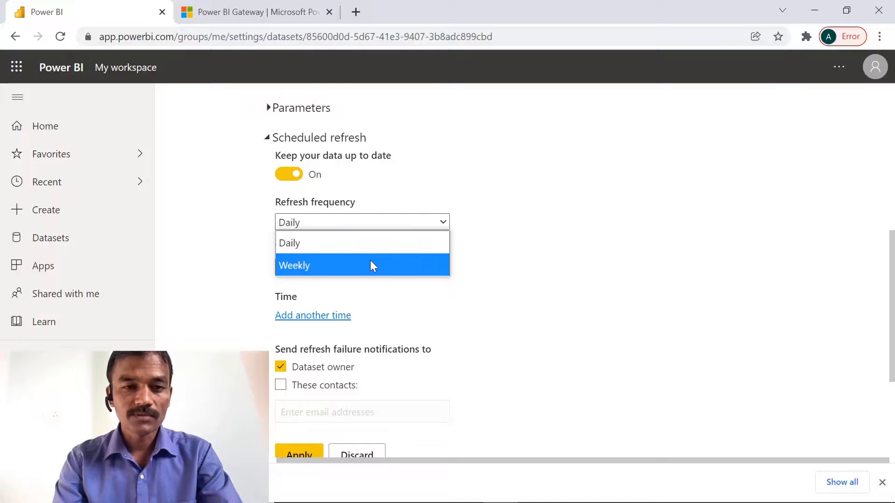
click(362, 250)
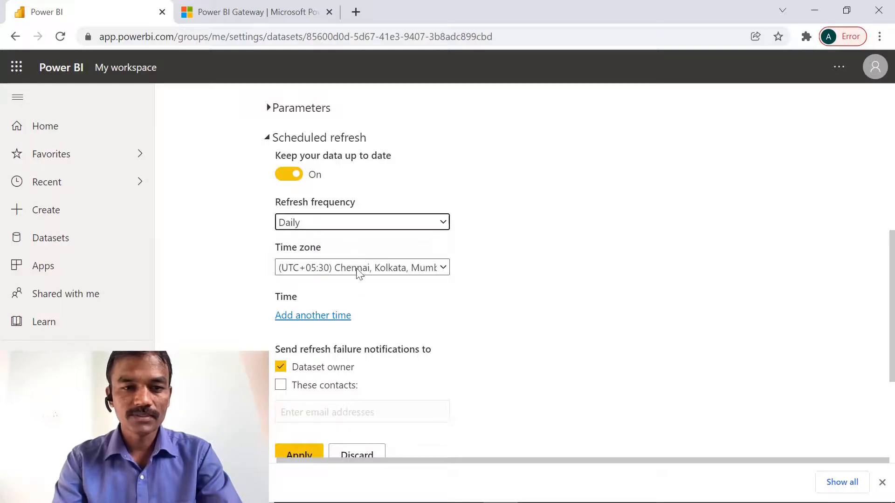
click(439, 271)
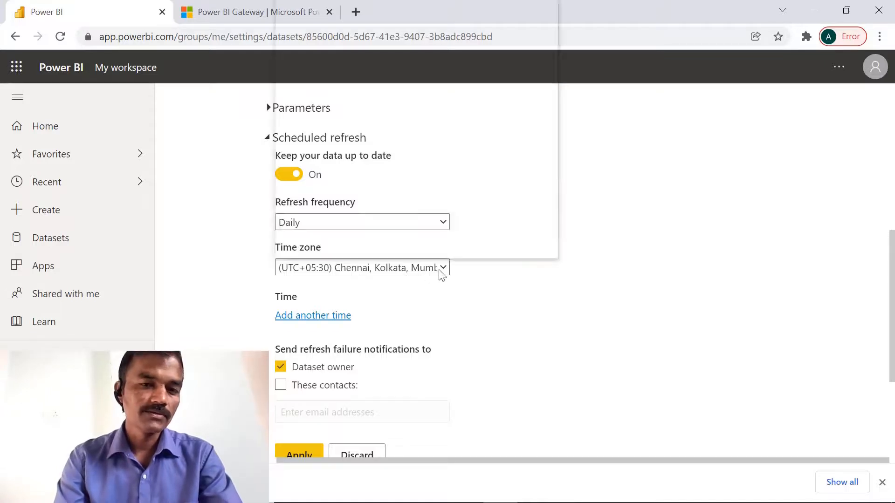
click(440, 271)
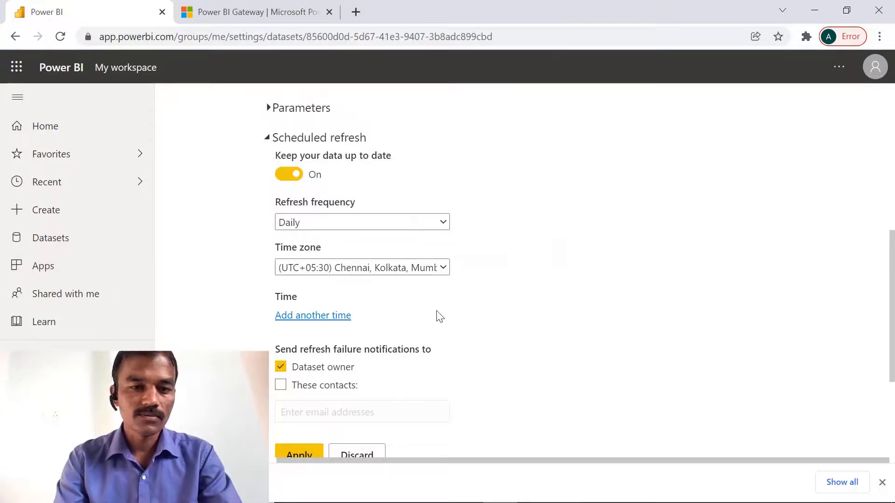
drag(891, 285, 893, 369)
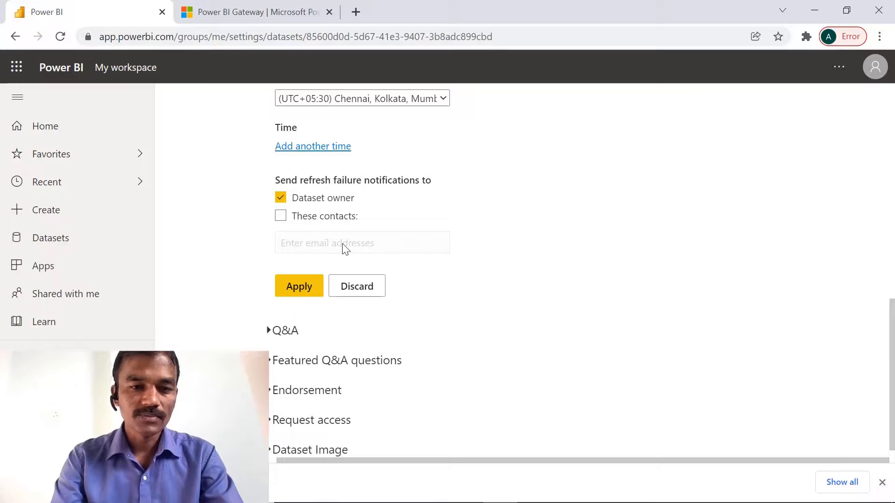
click(281, 217)
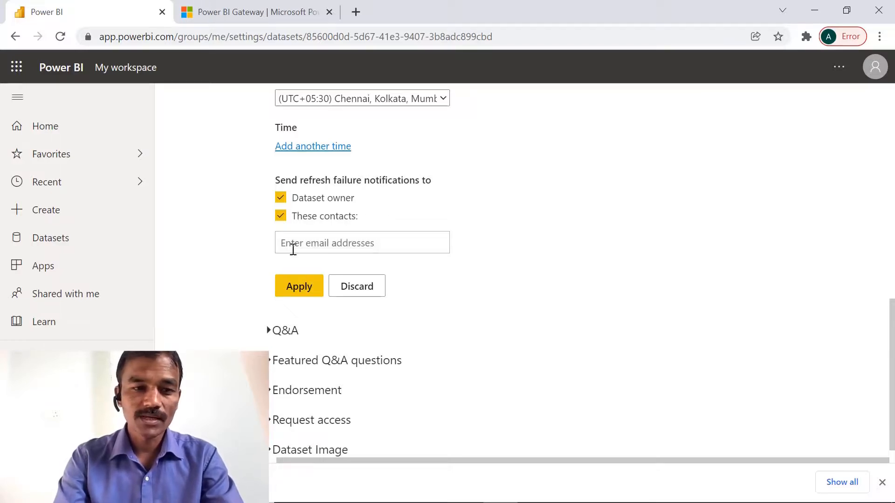
click(279, 216)
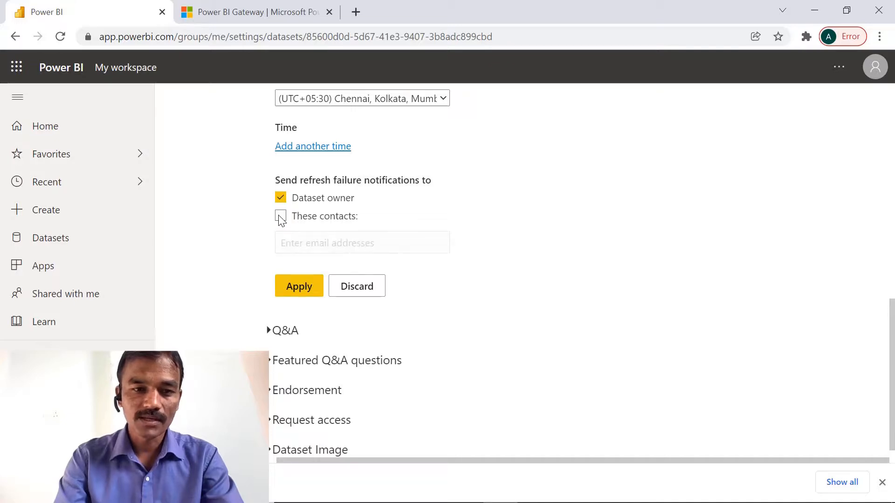
Step: Add a scheduled refresh time of 6:00 AM and apply the refresh schedule
scroll(302, 224, up, 2)
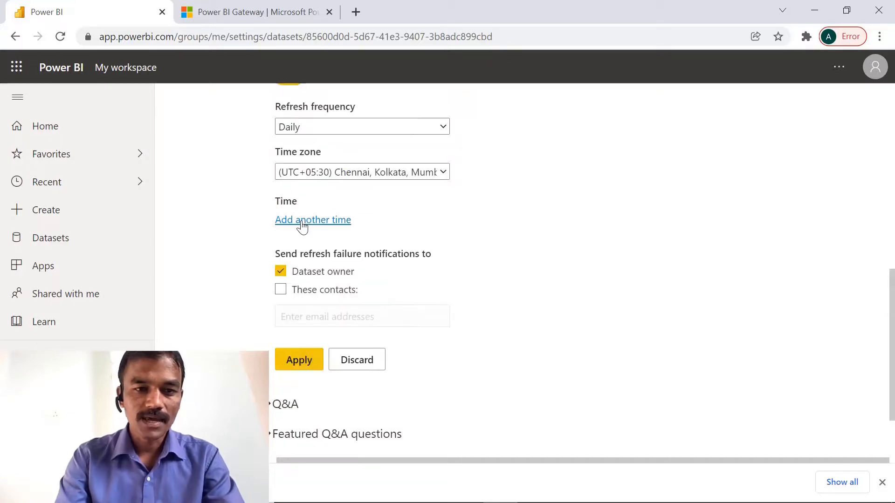
click(303, 221)
click(302, 221)
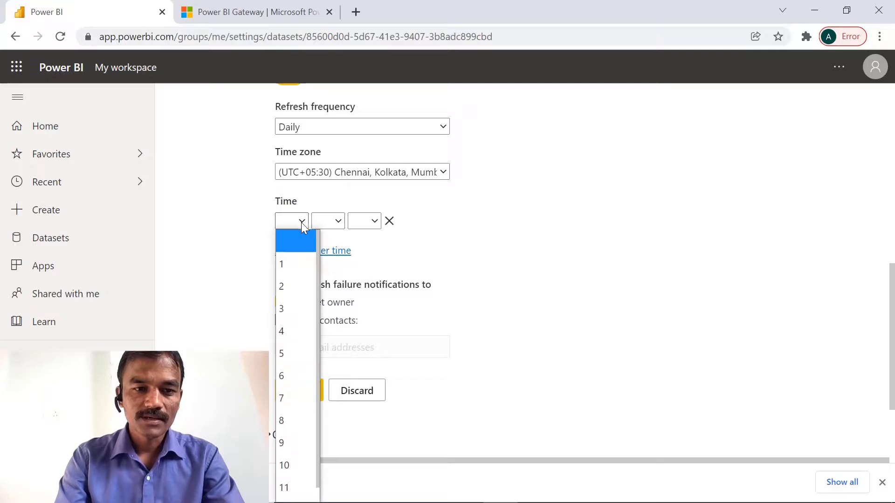
click(302, 375)
click(336, 221)
click(321, 264)
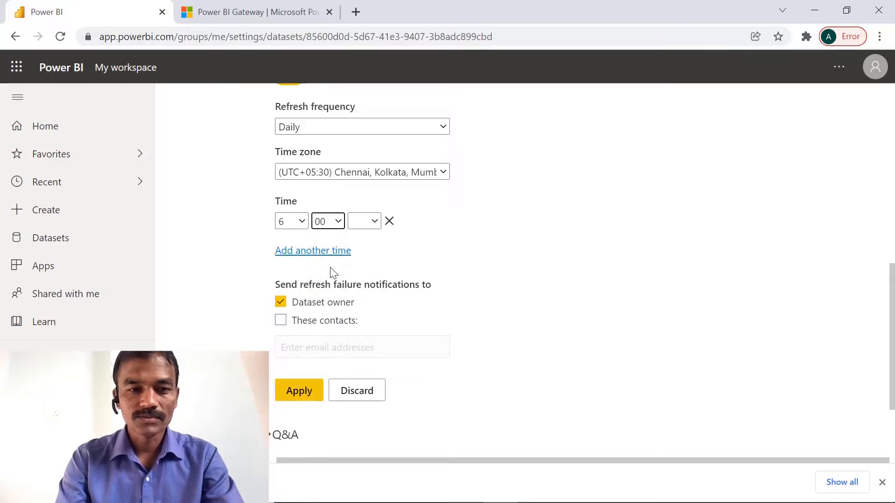
click(363, 221)
click(369, 258)
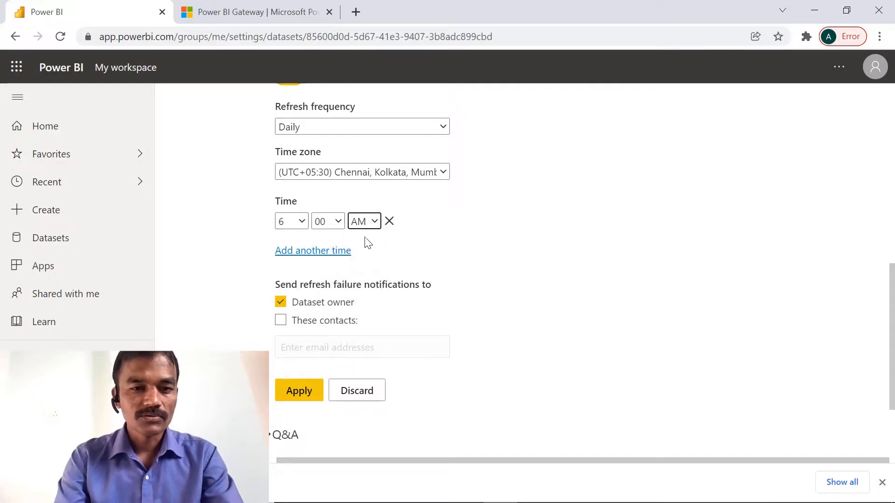
click(300, 394)
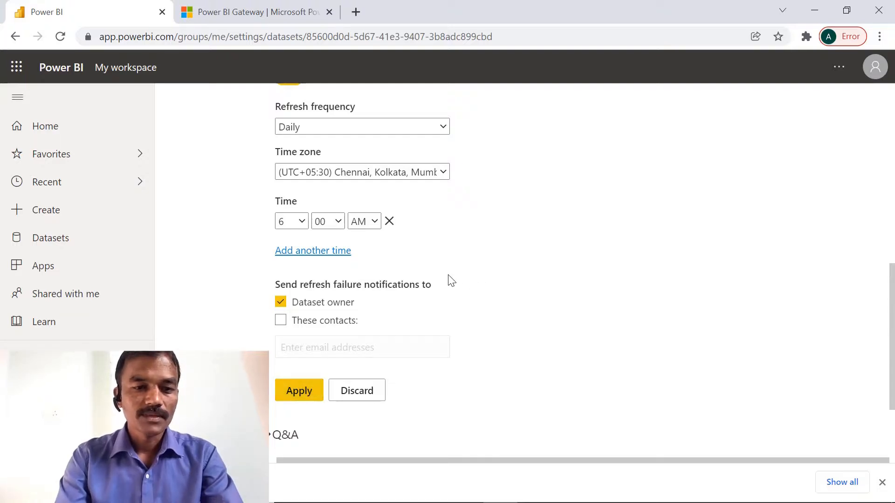
click(302, 386)
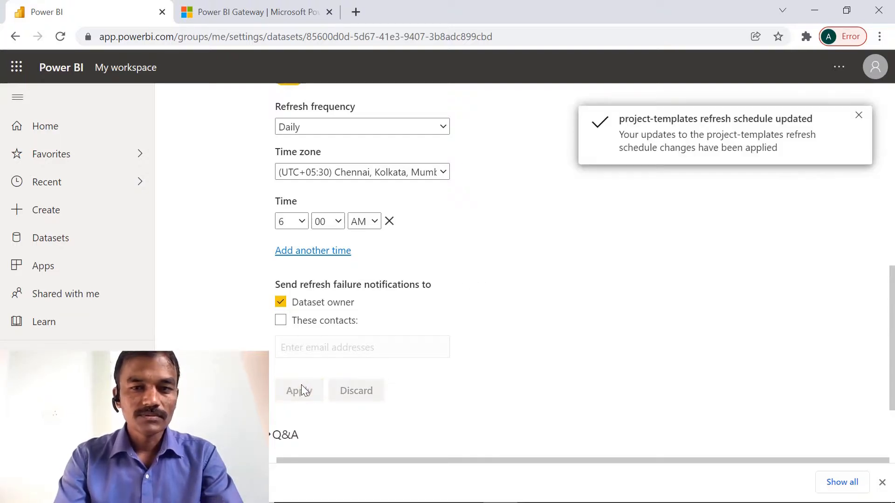
Step: Dismiss the notification and check the project-templates dataset's next refresh time in My workspace
click(861, 114)
click(97, 387)
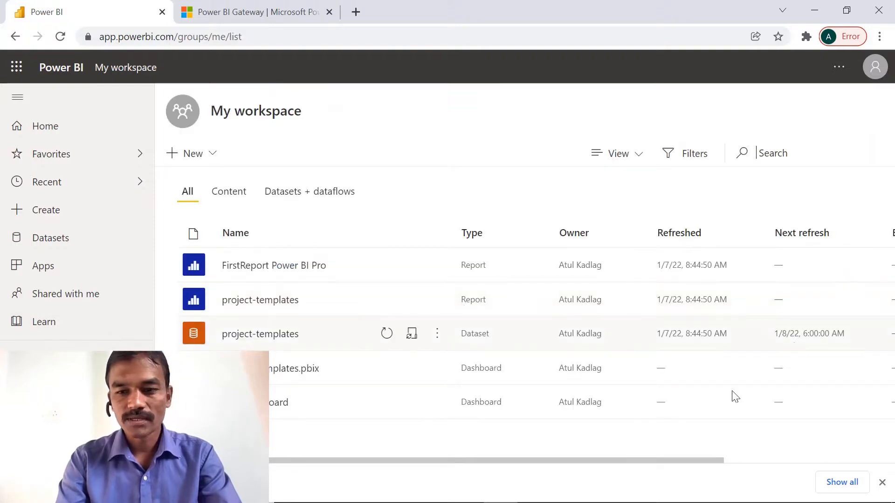
scroll(713, 463, right, 4)
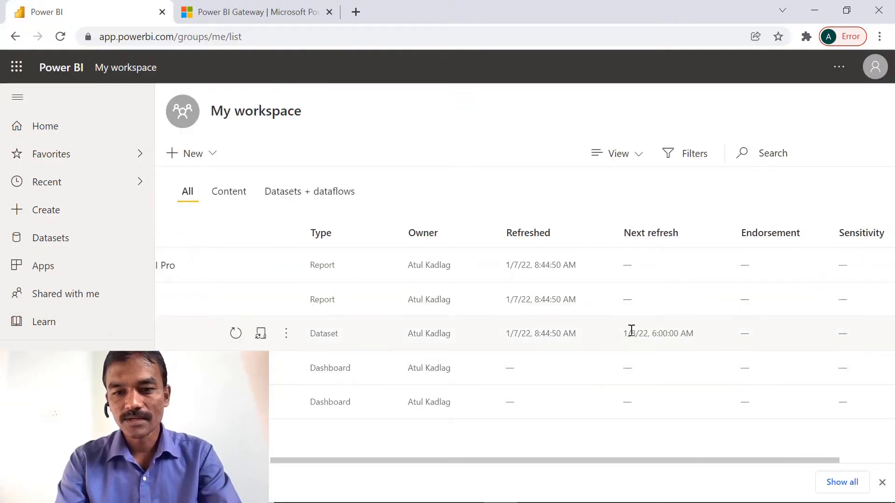